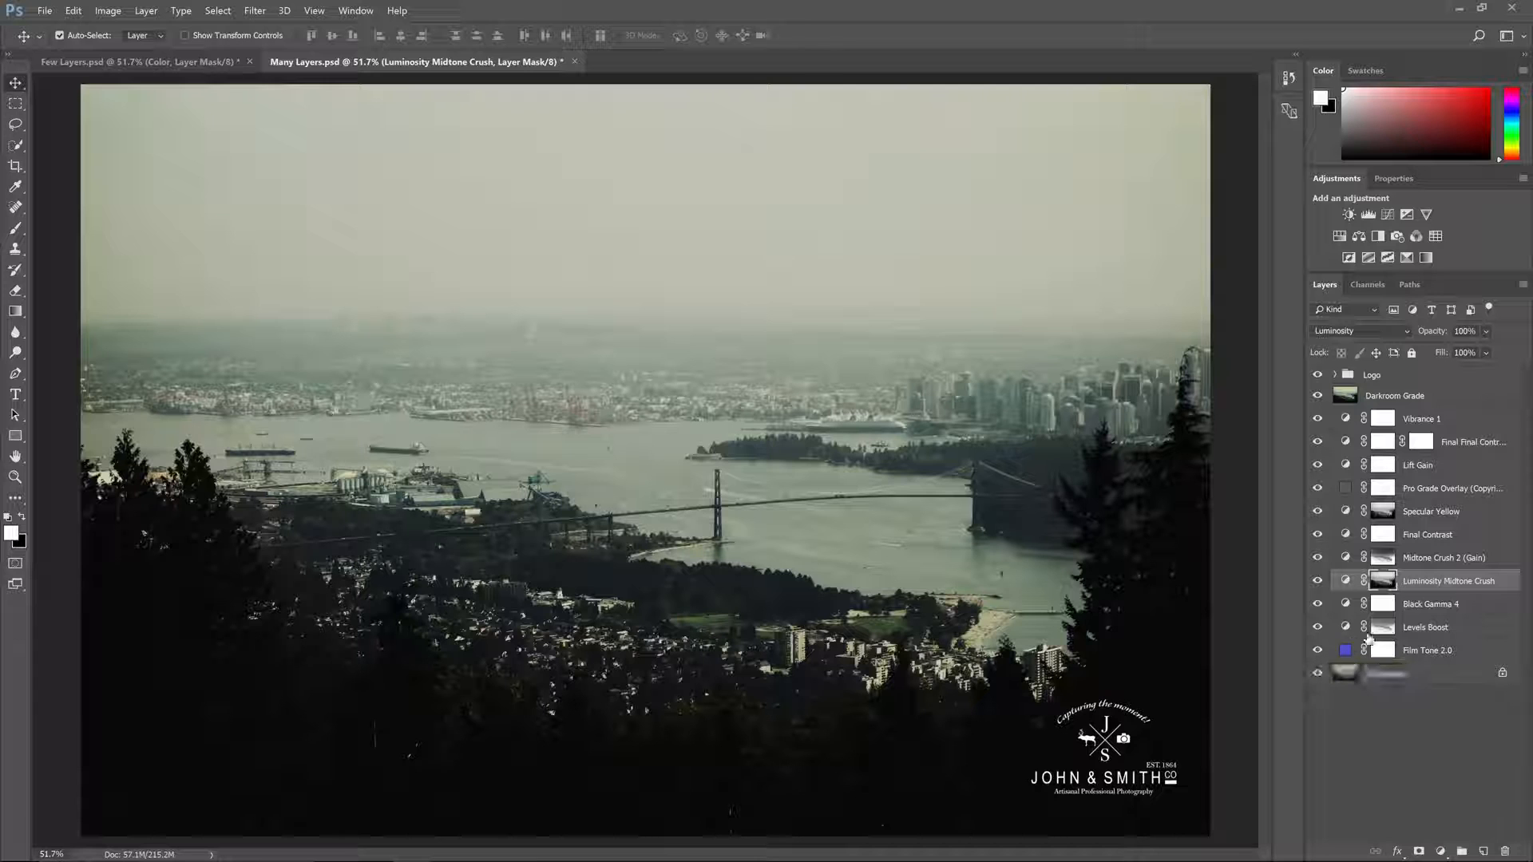
# Step: Toggle the Lift Gain and Pro Grade Overlay layers in Many Layers.psd to examine their effect on the photo
pyautogui.hotkey('ctrl', 'Tab')
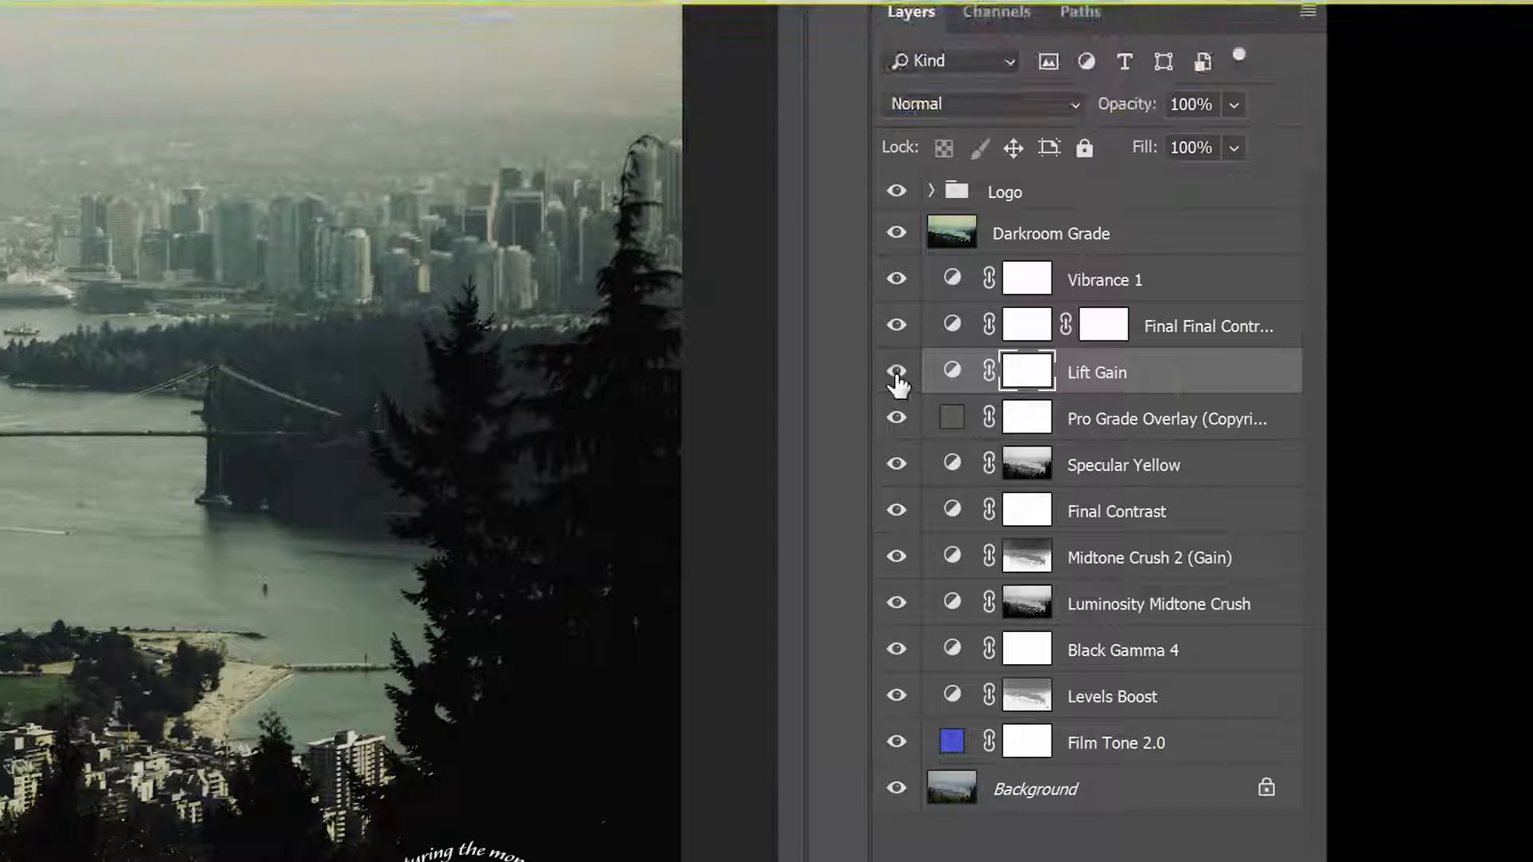
pyautogui.click(896, 373)
pyautogui.click(896, 373)
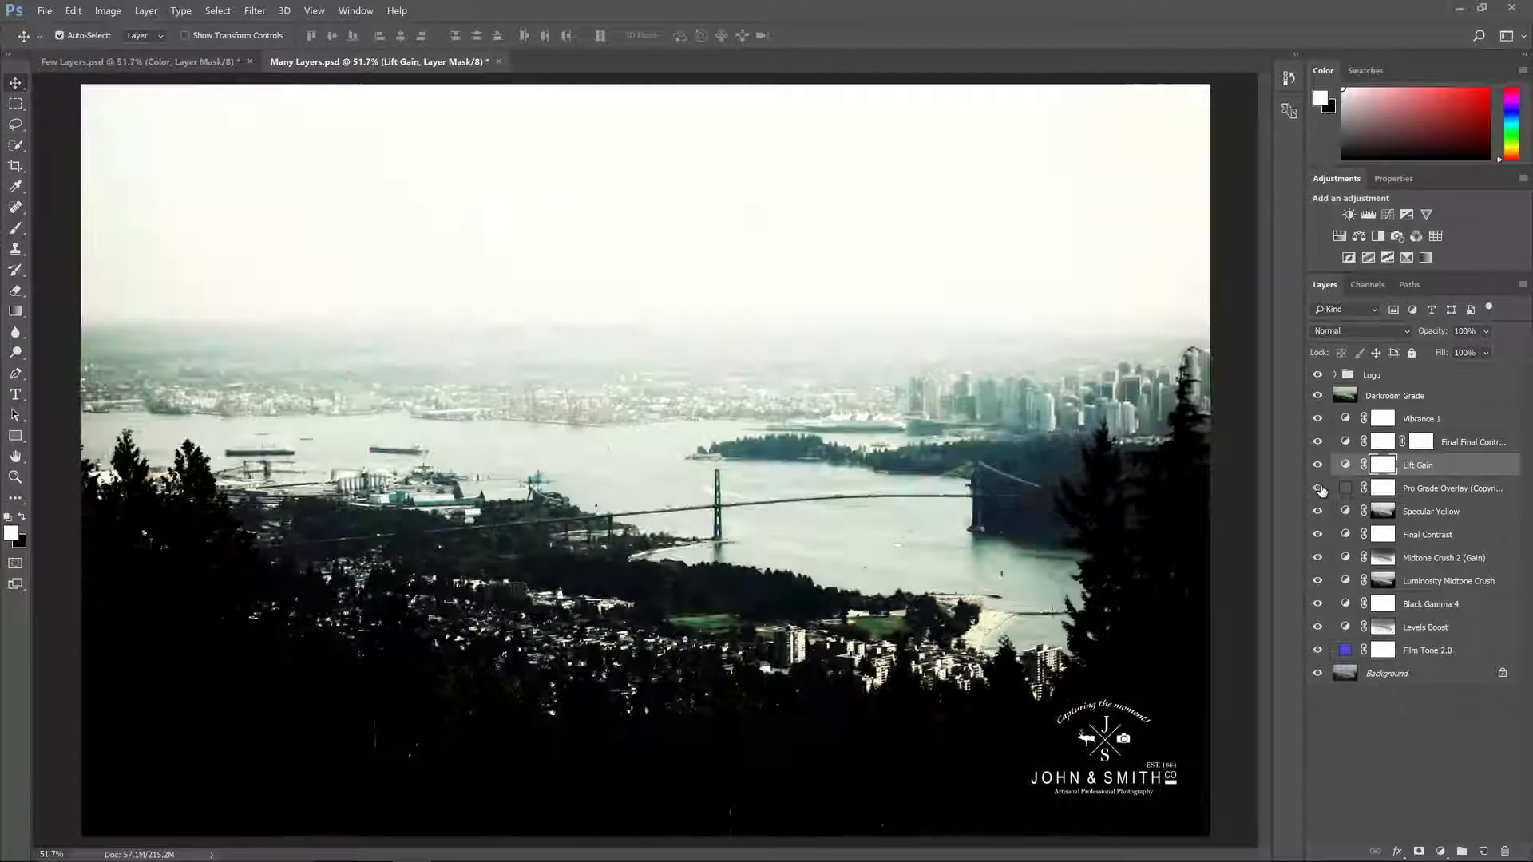
pyautogui.click(896, 418)
pyautogui.click(1319, 488)
# Step: Compare the photo with and without the Midtone Crush 2 (Gain) layer
pyautogui.click(1420, 557)
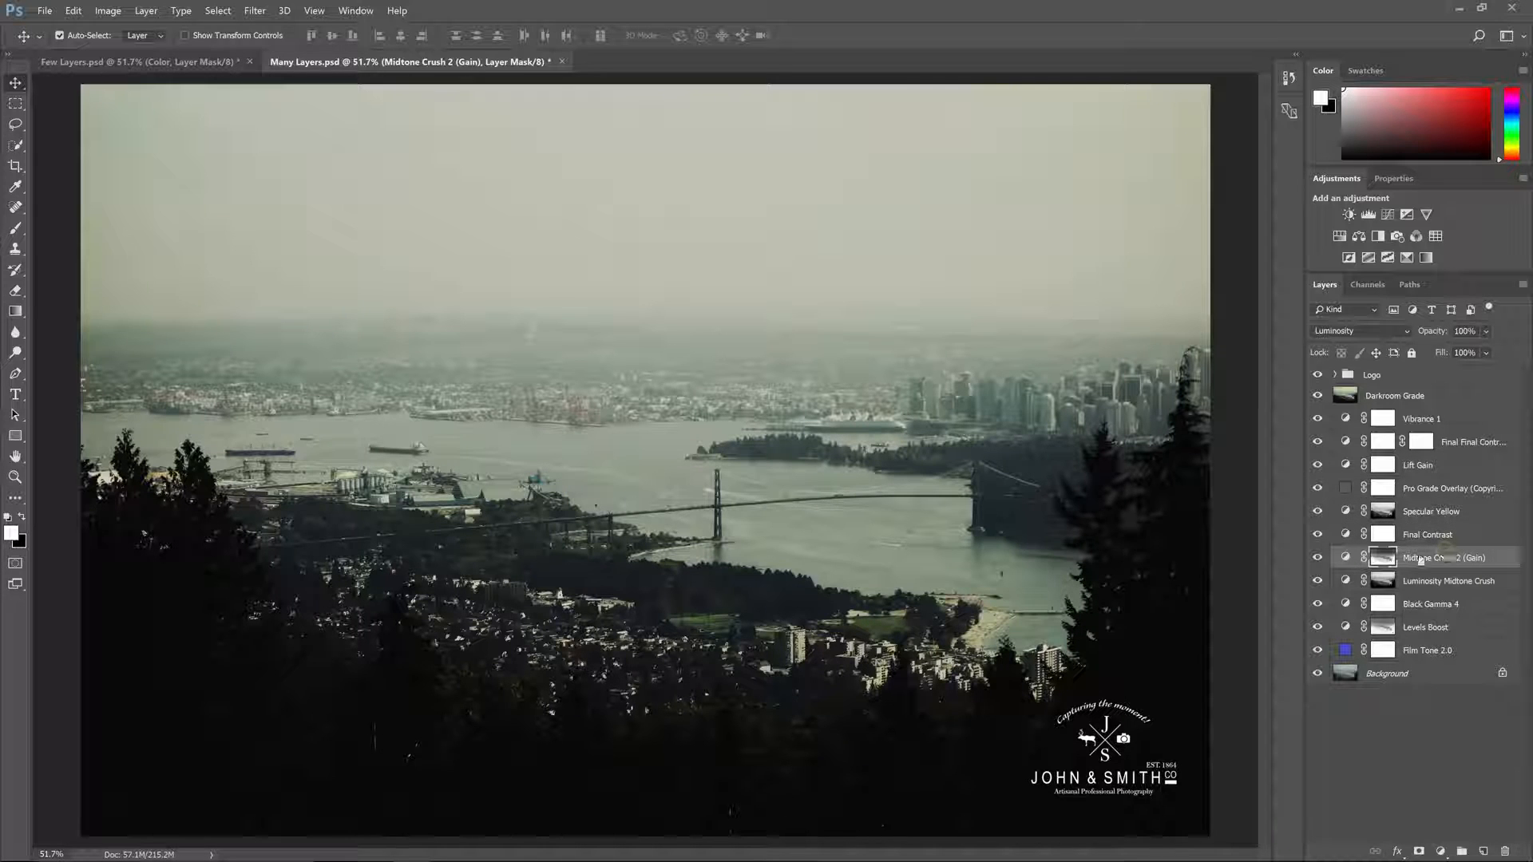
pyautogui.click(1316, 561)
pyautogui.click(1317, 563)
# Step: Hide and show the Luminosity Midtone Crush and Film Tone 2.0 layers in turn to compare their effects
pyautogui.keyDown('shift'); pyautogui.click(1381, 581); pyautogui.keyUp('shift')
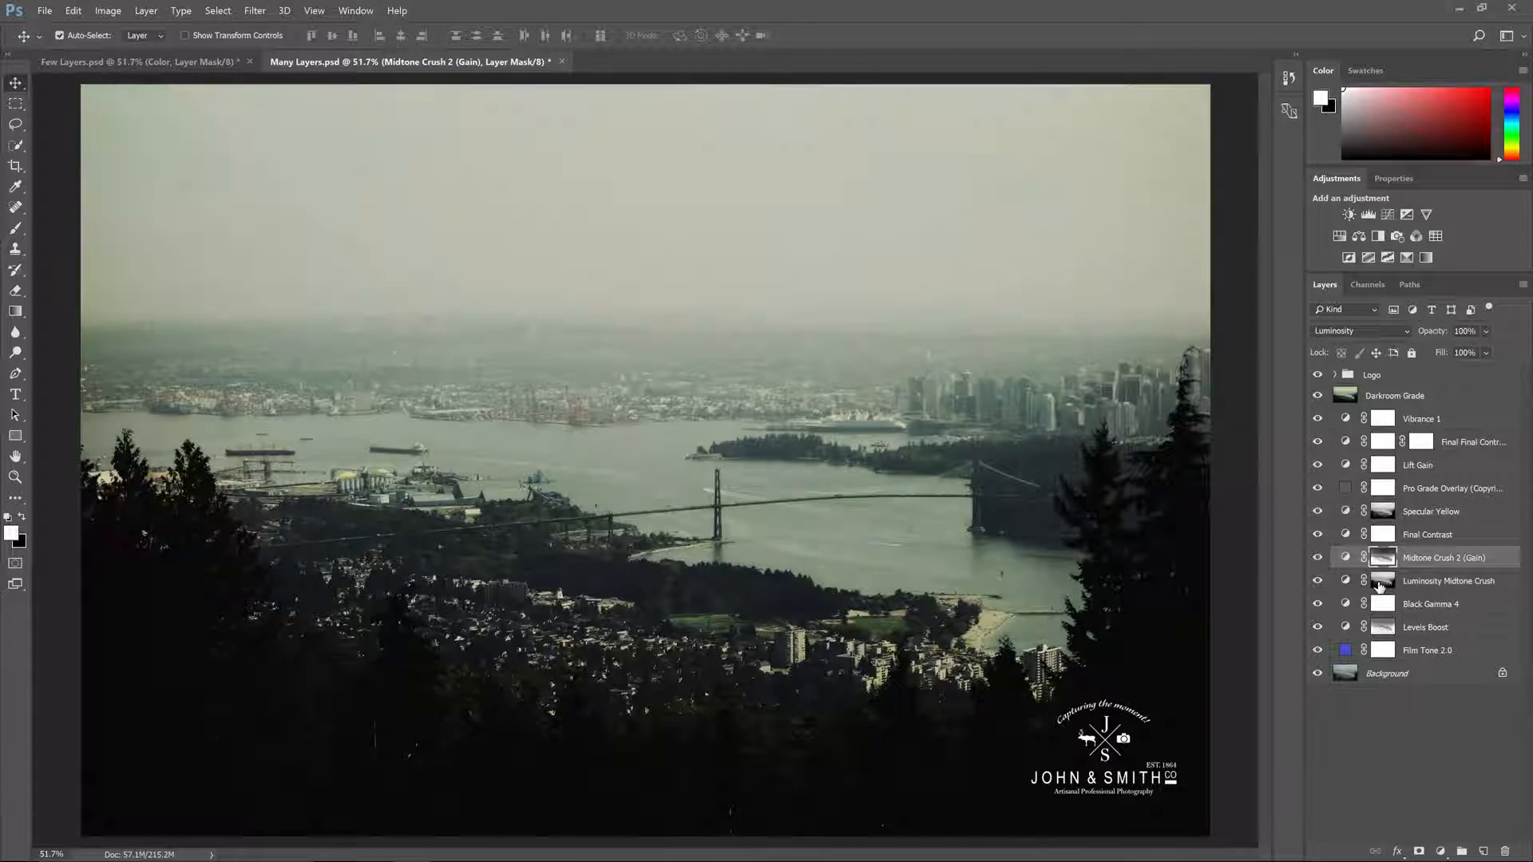
pyautogui.keyDown('shift'); pyautogui.click(1381, 583); pyautogui.keyUp('shift')
pyautogui.click(1418, 585)
pyautogui.click(1317, 582)
pyautogui.click(1317, 582)
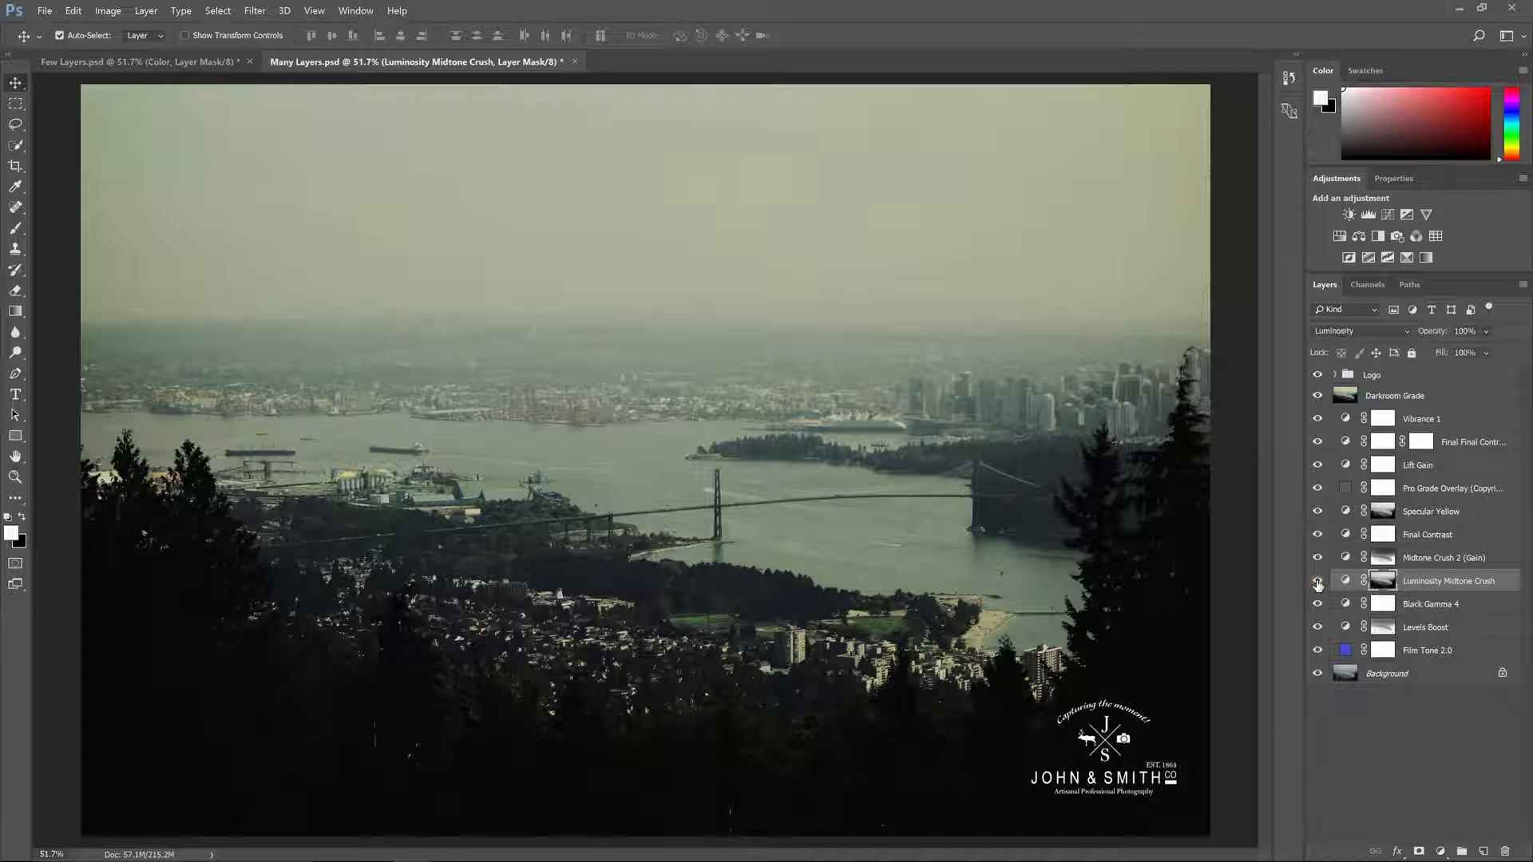
pyautogui.click(1317, 650)
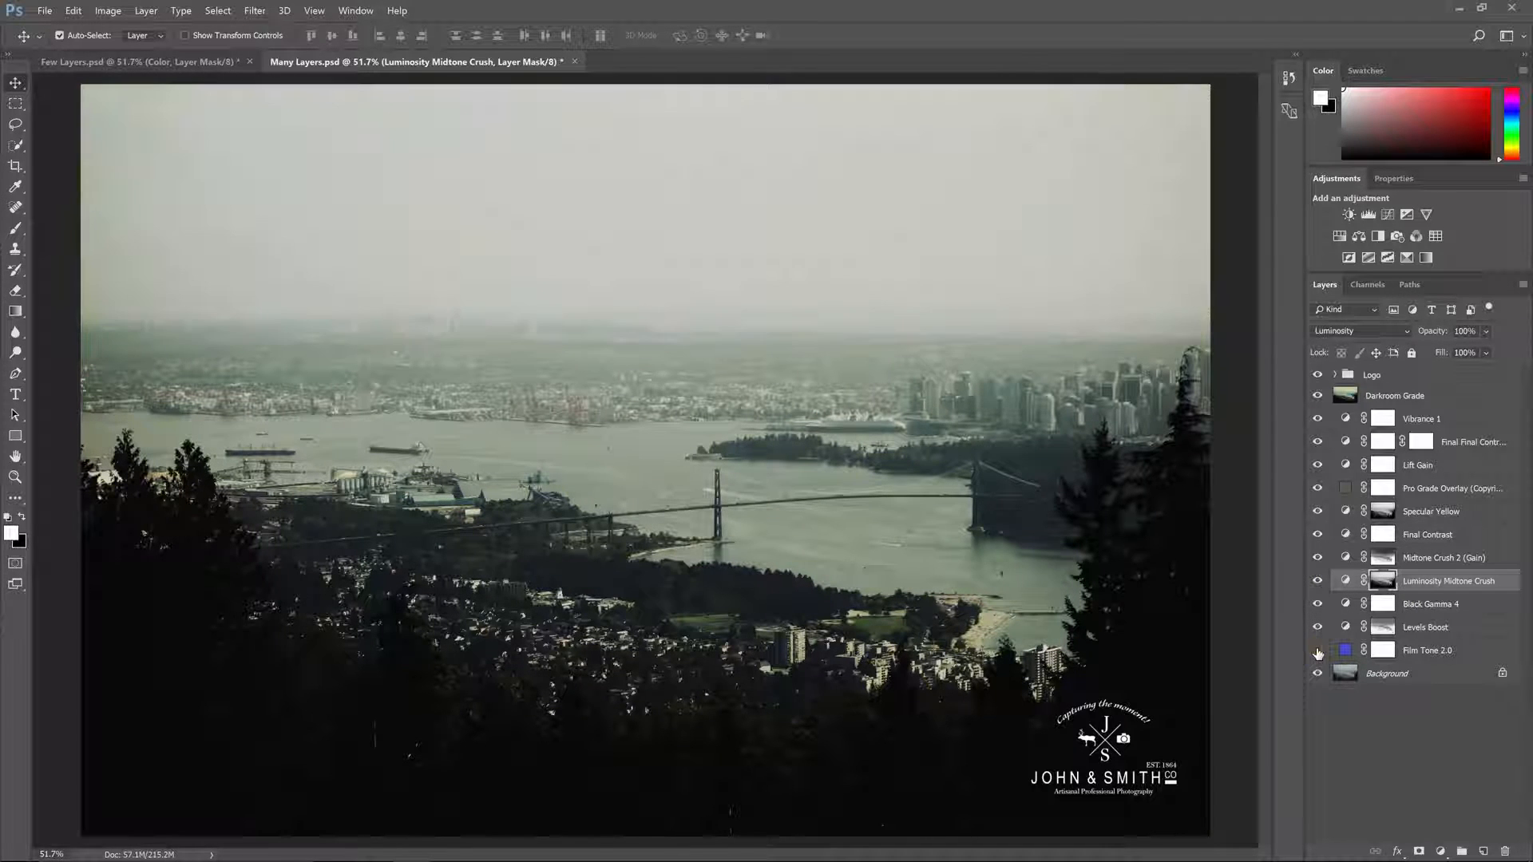
pyautogui.click(1317, 652)
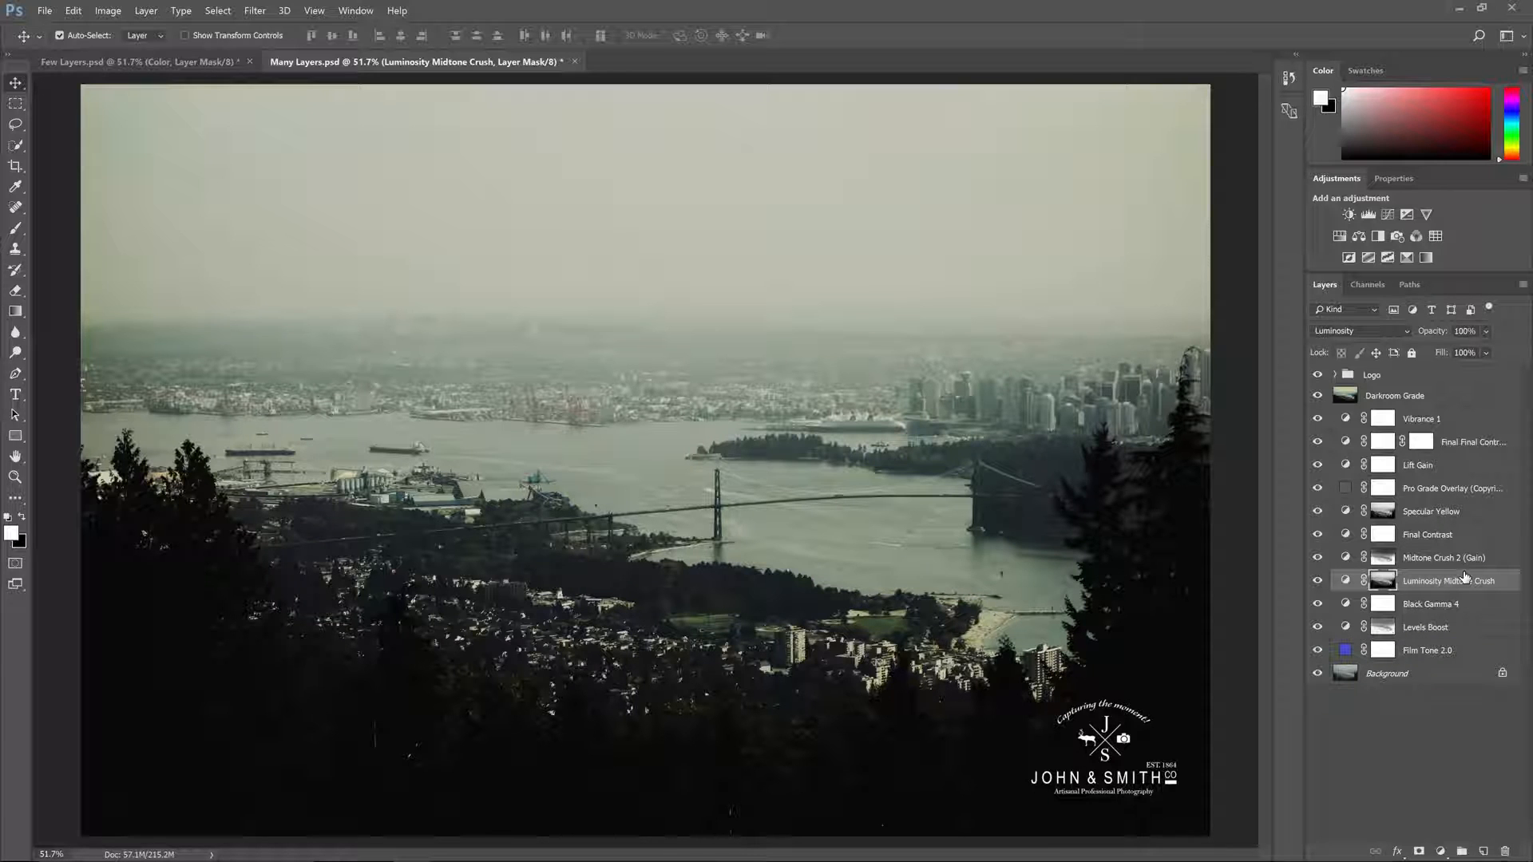
# Step: Switch to Few Layers.psd, inspect the Tones curves adjustment, and compare the photo with and without it
pyautogui.hotkey('ctrl', 'Tab')
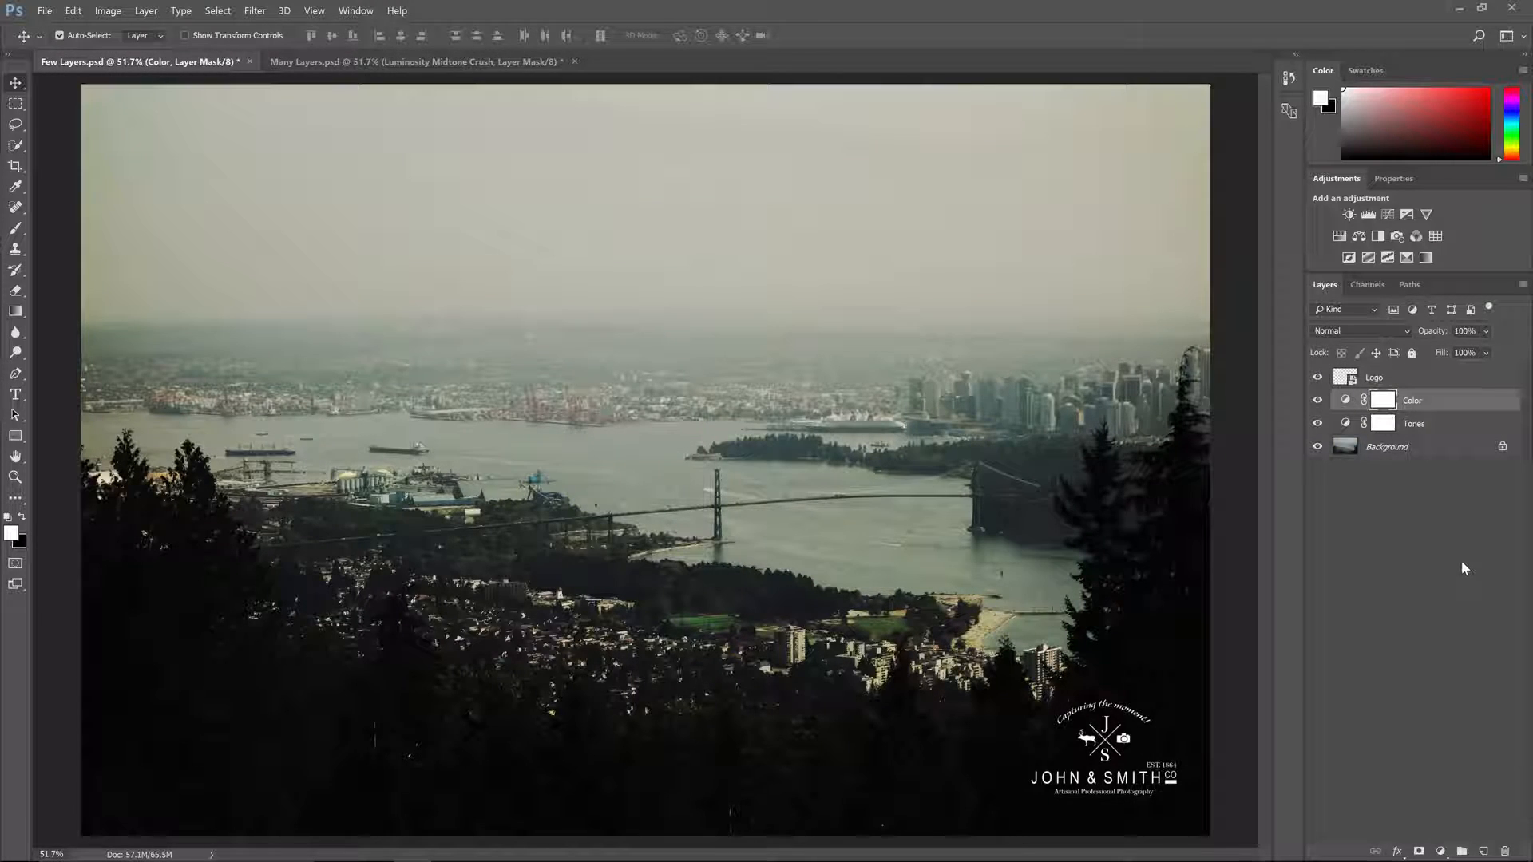
pyautogui.click(1347, 401)
pyautogui.doubleClick(1345, 422)
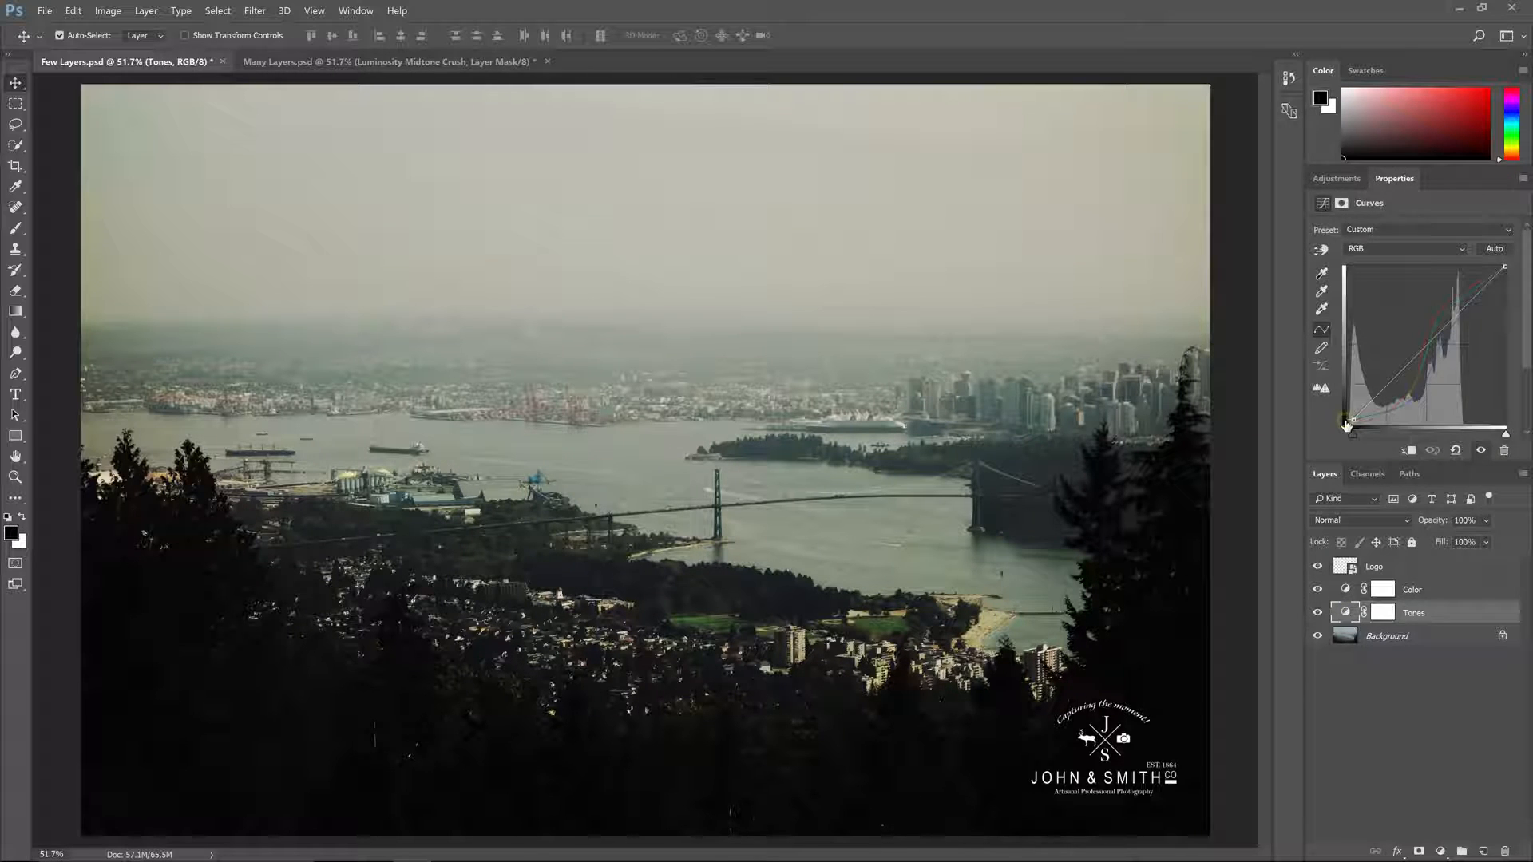
pyautogui.click(1317, 614)
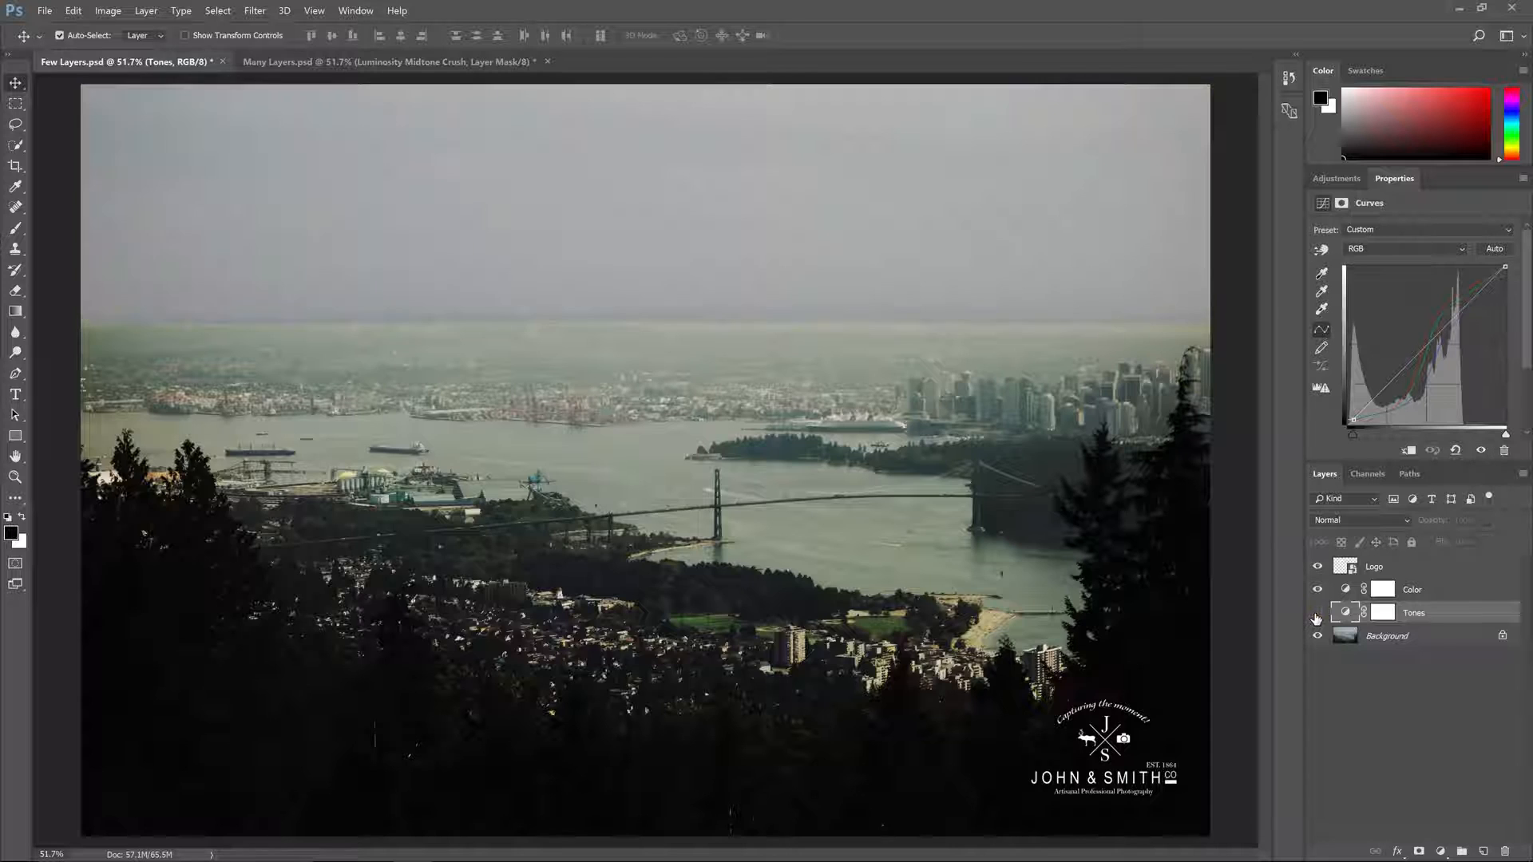
pyautogui.click(1316, 614)
pyautogui.click(1317, 616)
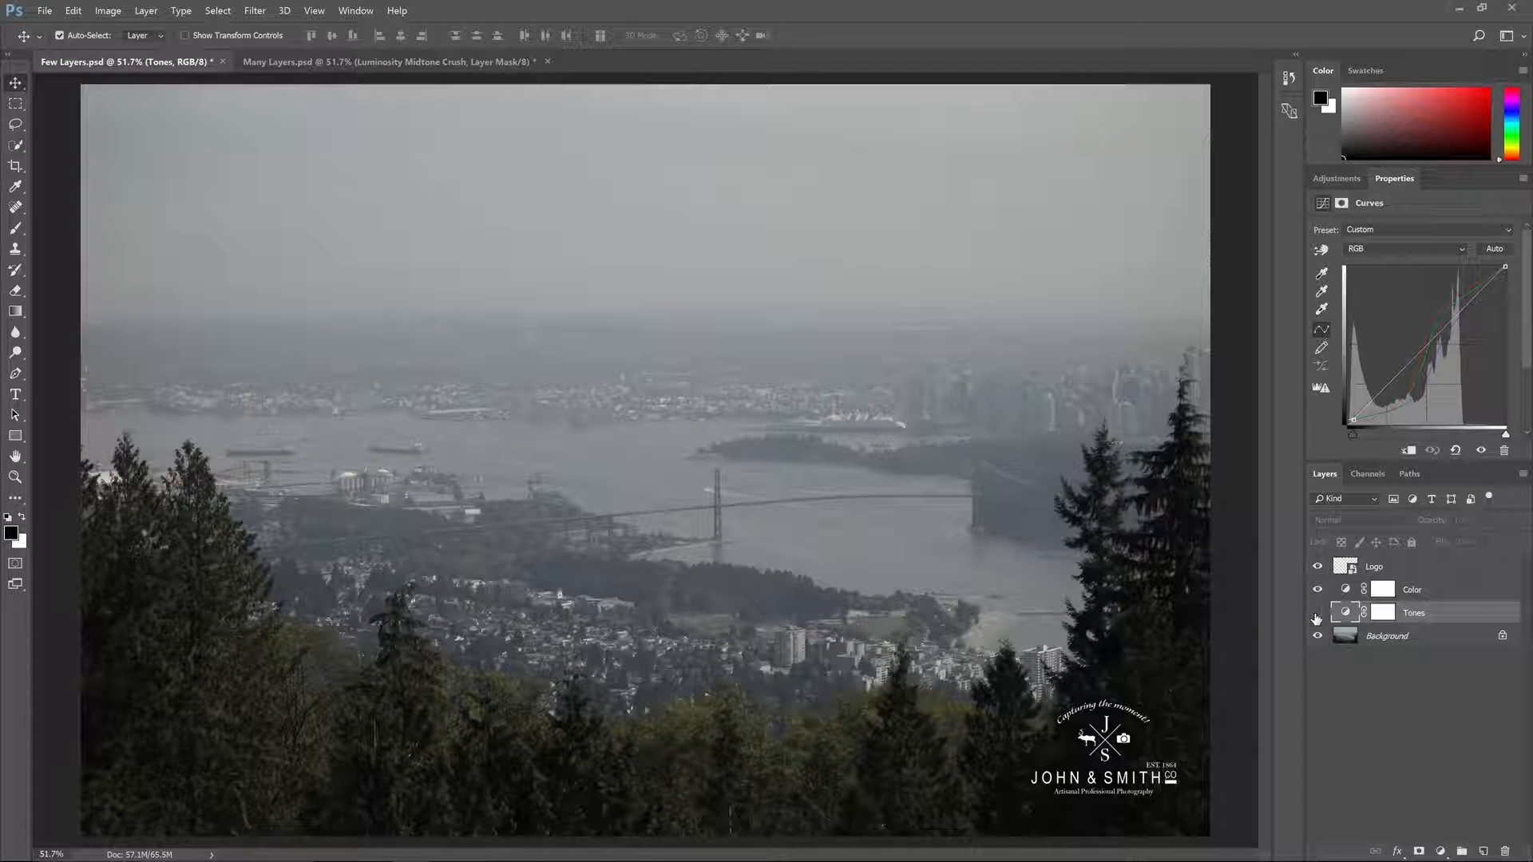
pyautogui.click(1317, 616)
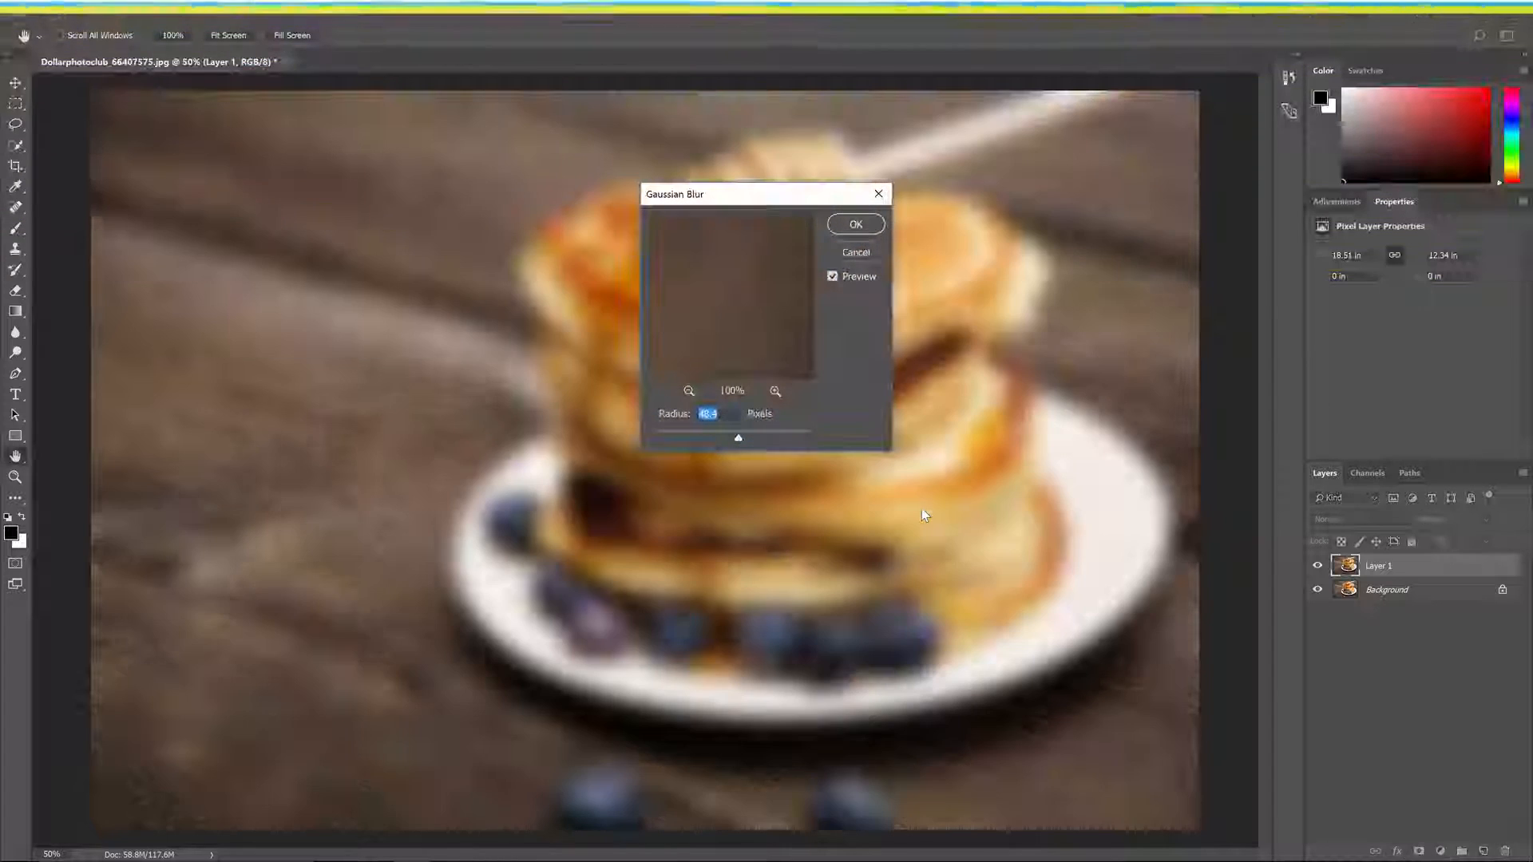
# Step: Apply the Gaussian Blur to Layer 1 and set the layer's blend mode to Soft Light
pyautogui.press('Return')
pyautogui.click(1359, 519)
pyautogui.click(1341, 691)
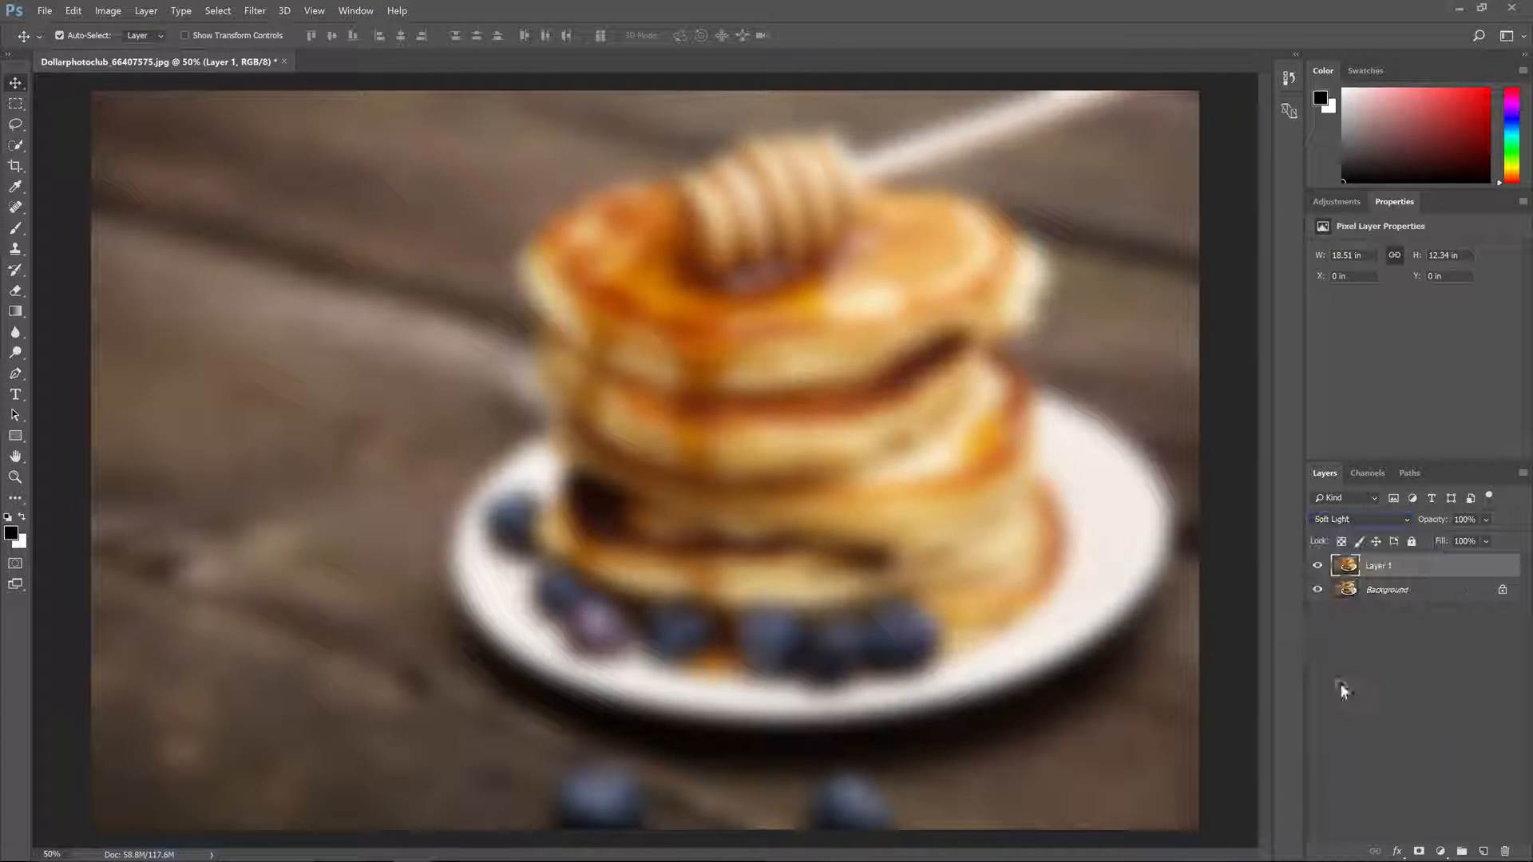
# Step: Stamp the visible layers into a new top layer, apply High Pass to it, and blend it as Hard Light
pyautogui.hotkey('ctrl', 'shift', 'alt', 'e')
pyautogui.hotkey('alt', 't')
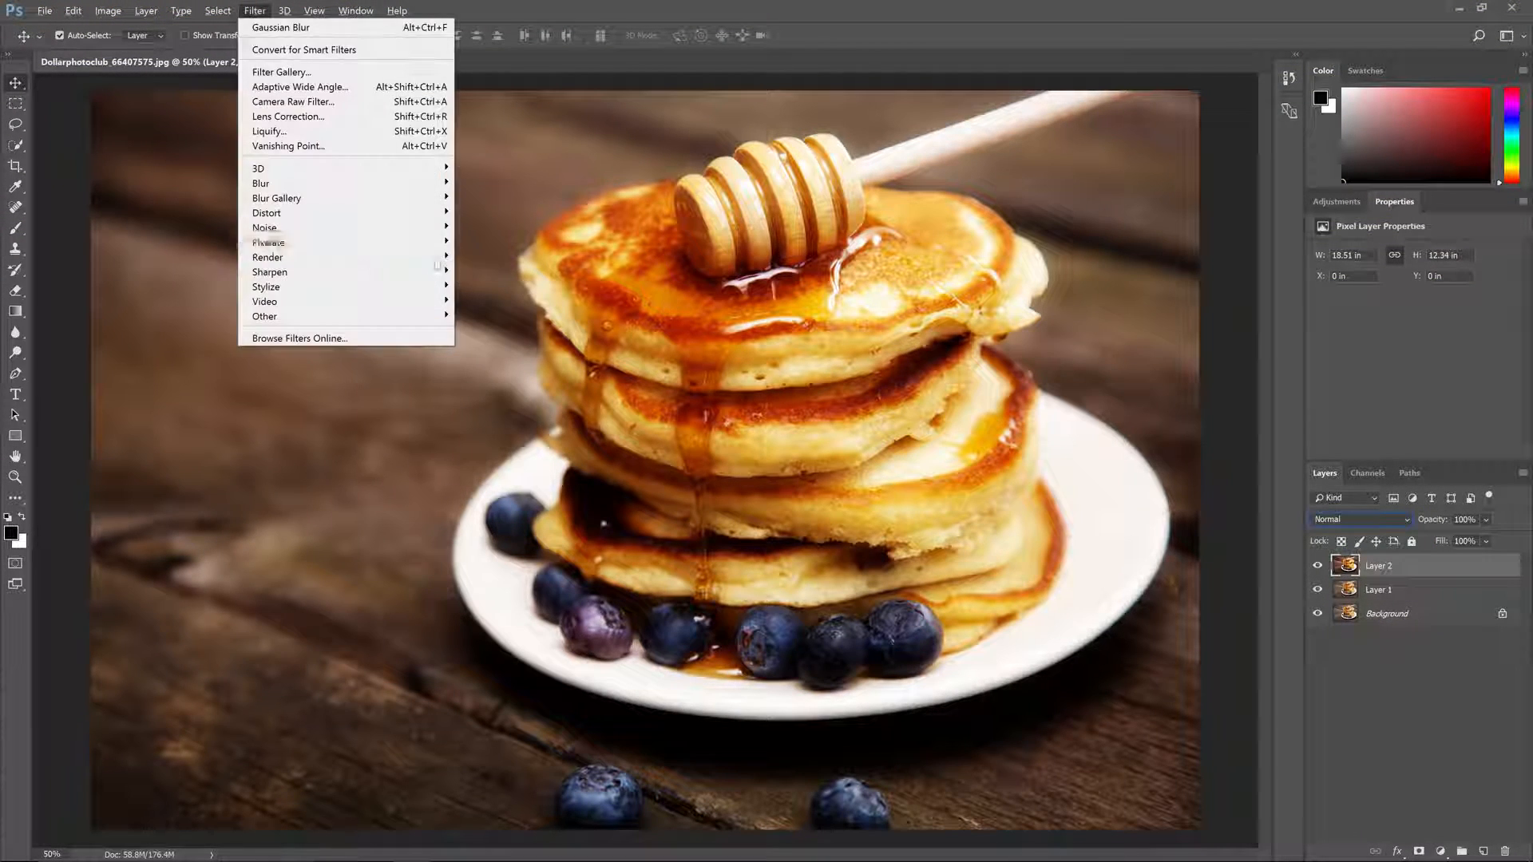
pyautogui.moveTo(363, 318)
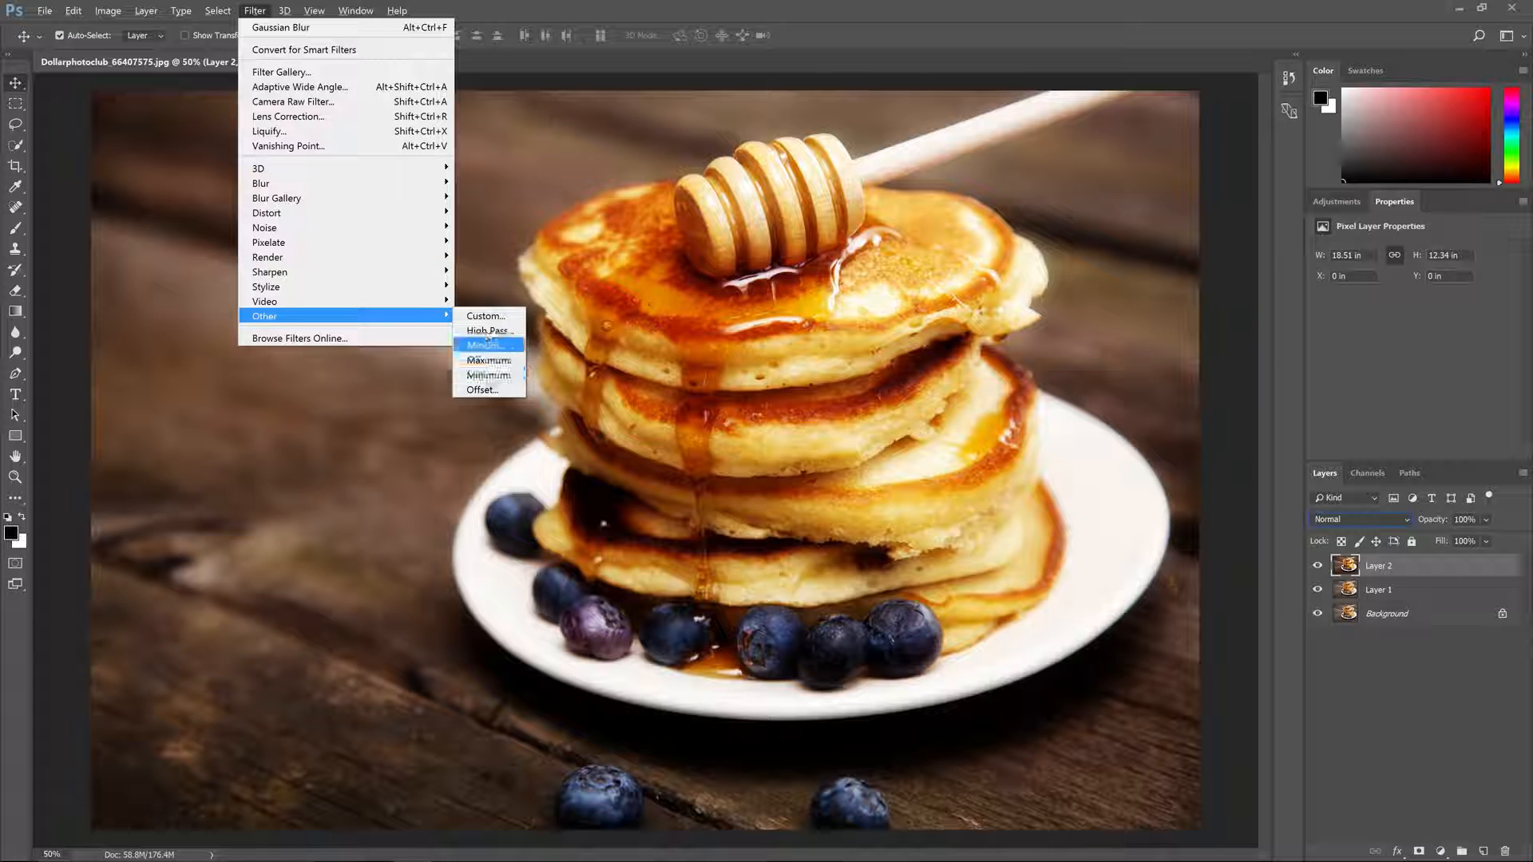
pyautogui.click(489, 330)
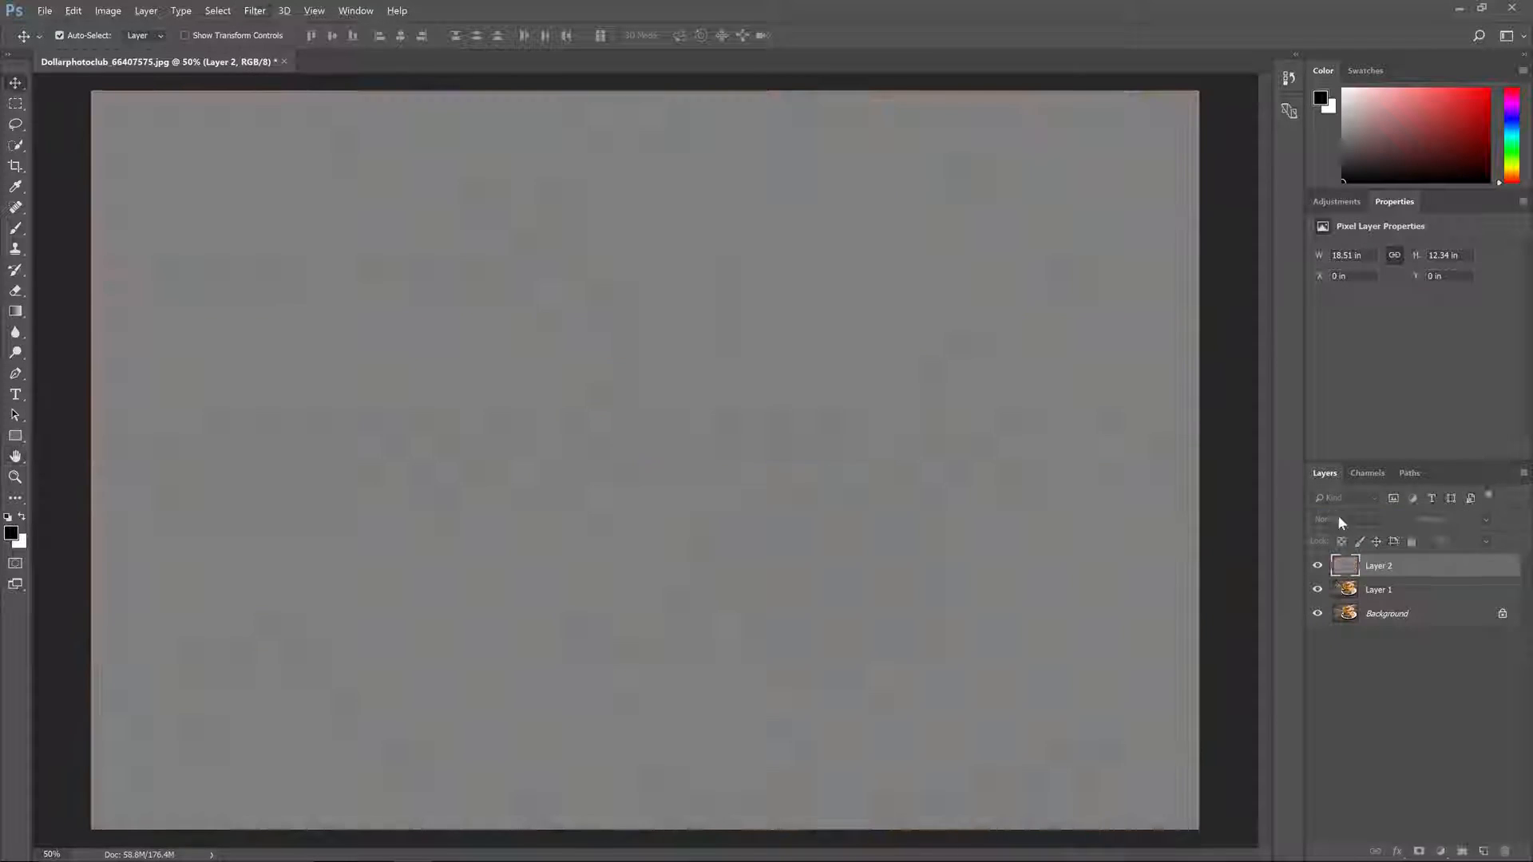
pyautogui.click(1338, 519)
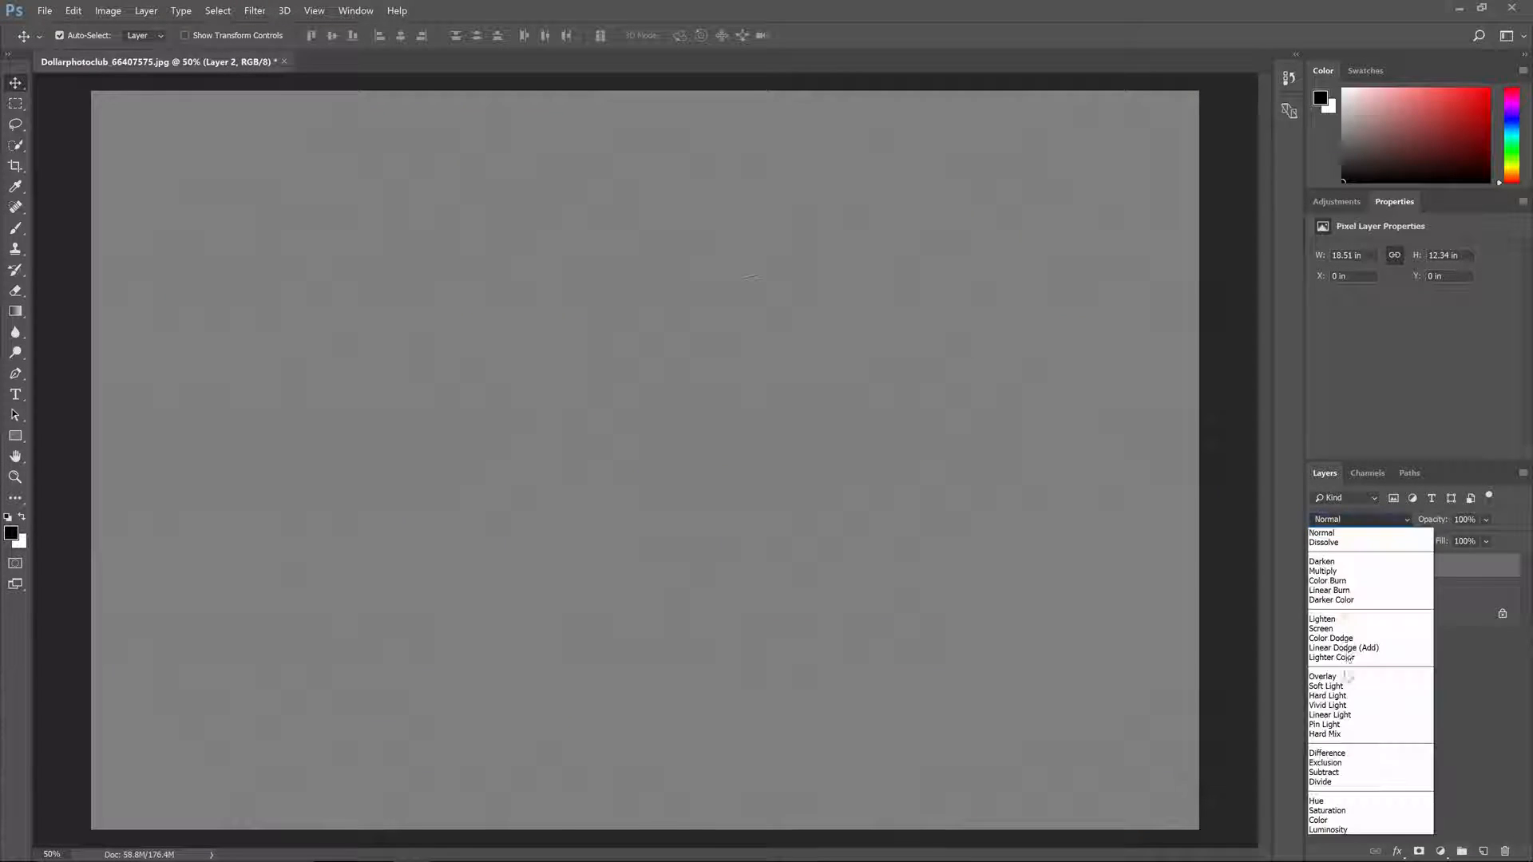
pyautogui.click(1345, 695)
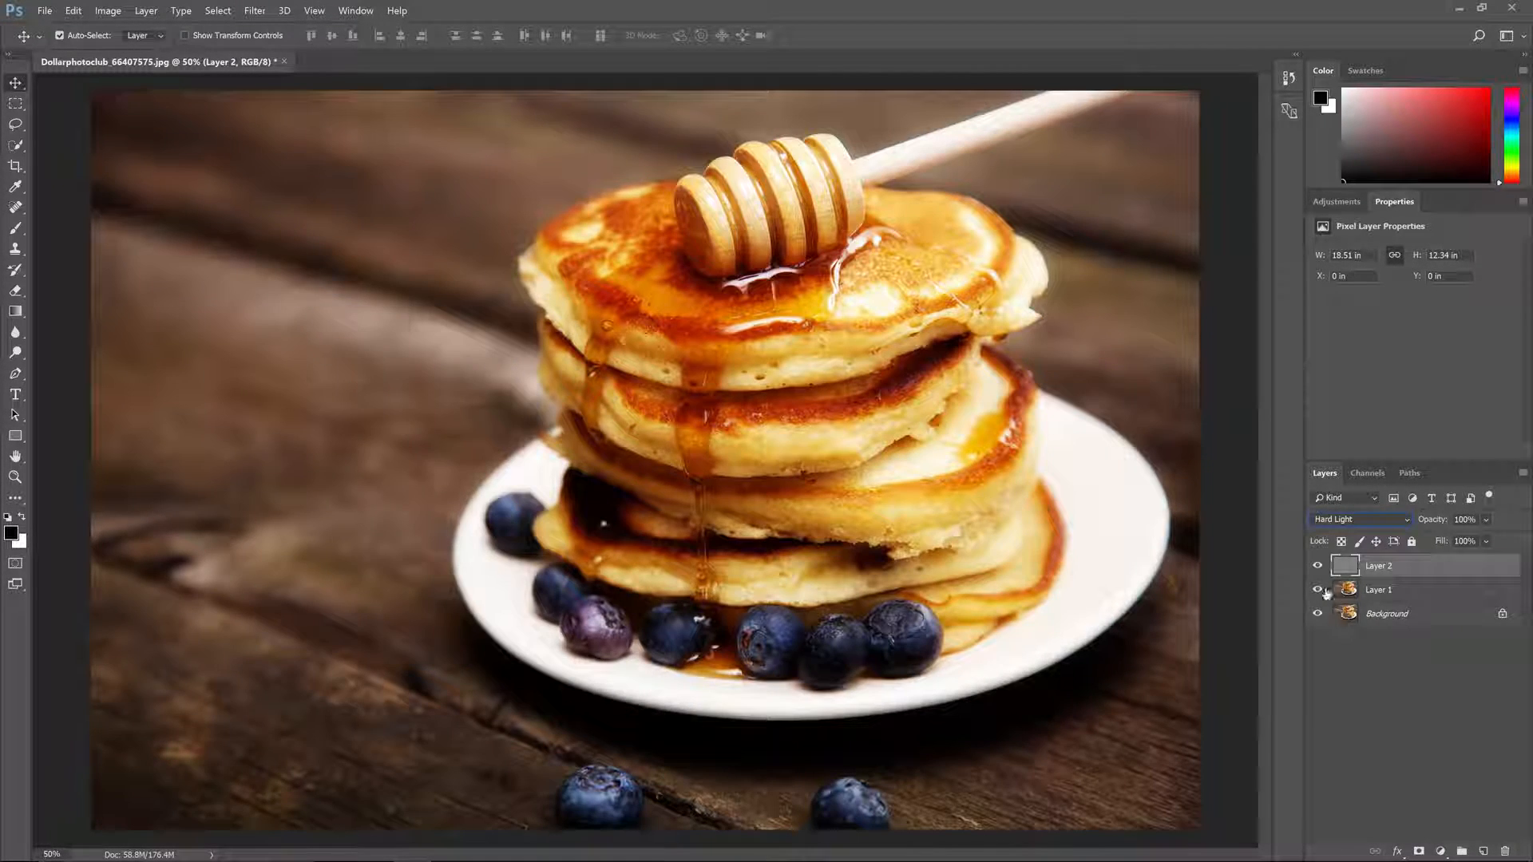
# Step: Delete Layer 1 and Layer 2, keeping only the Background layer
pyautogui.click(1370, 589)
pyautogui.click(1378, 569)
pyautogui.click(1382, 589)
pyautogui.click(1382, 567)
pyautogui.click(1396, 612)
pyautogui.click(1379, 587)
pyautogui.keyDown('shift'); pyautogui.click(1381, 572); pyautogui.keyUp('shift')
pyautogui.press('Delete')
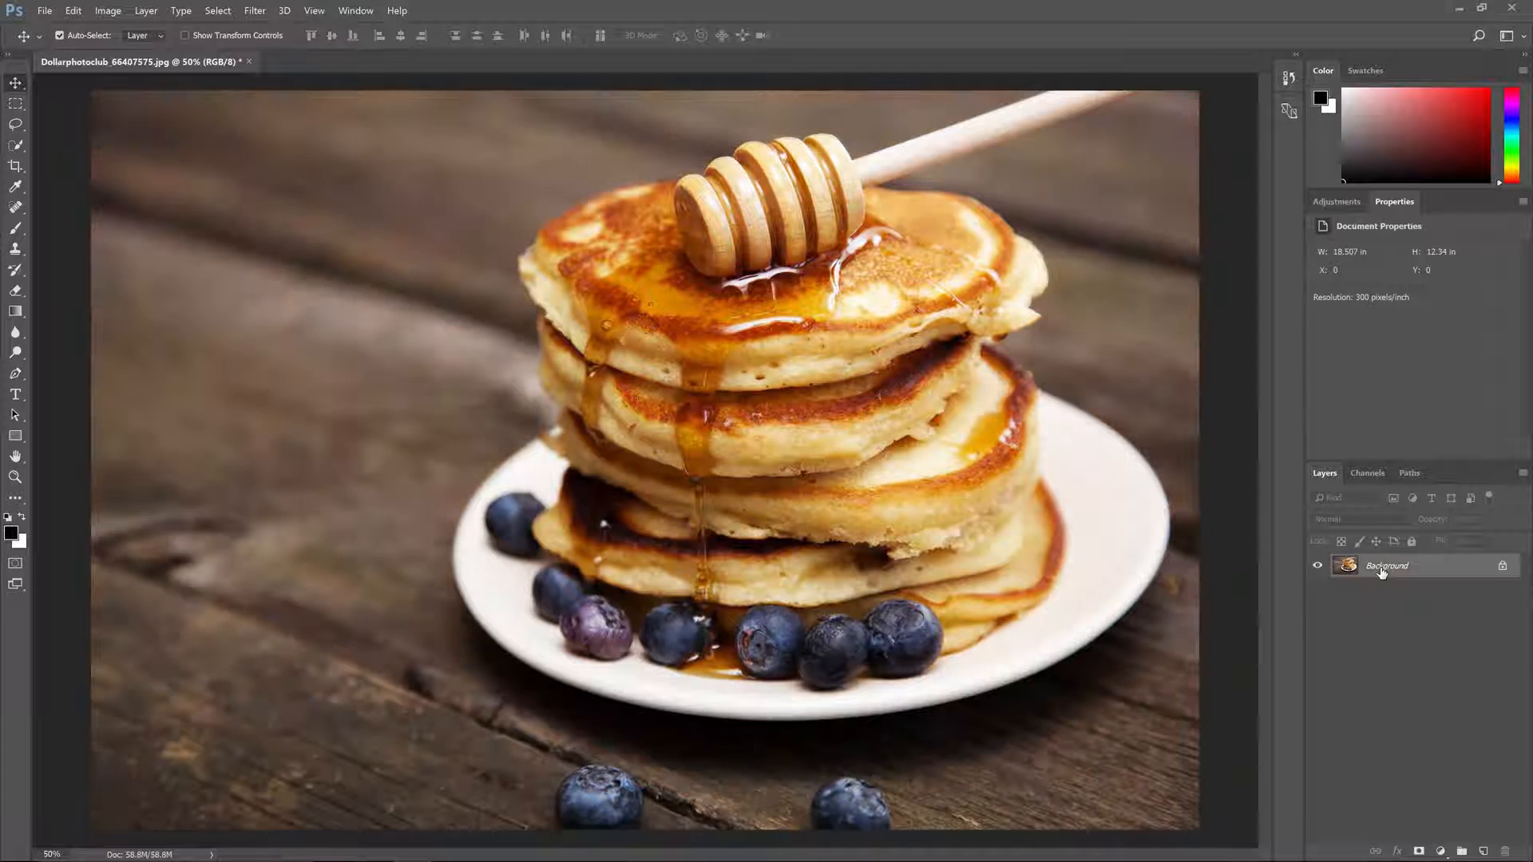
# Step: Convert the Background layer to a smart object
pyautogui.hotkey('alt', 'l')
pyautogui.press('s')
pyautogui.press('s')
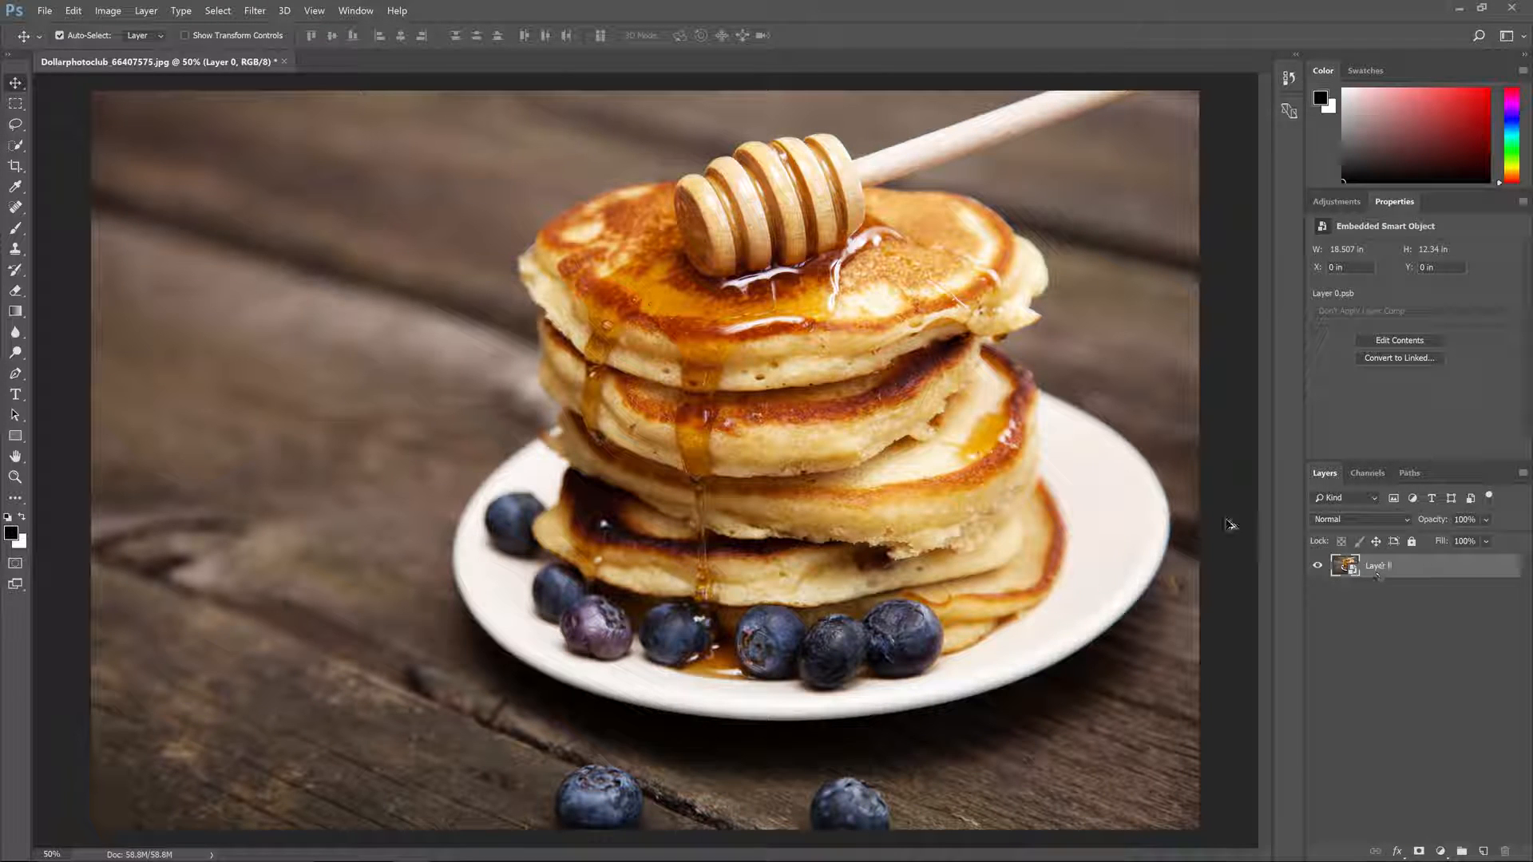
# Step: Apply Gaussian Blur as a smart filter to Layer 0, keeping the suggested radius
pyautogui.hotkey('alt', 't')
pyautogui.press('b')
pyautogui.press('Return')
pyautogui.press('g')
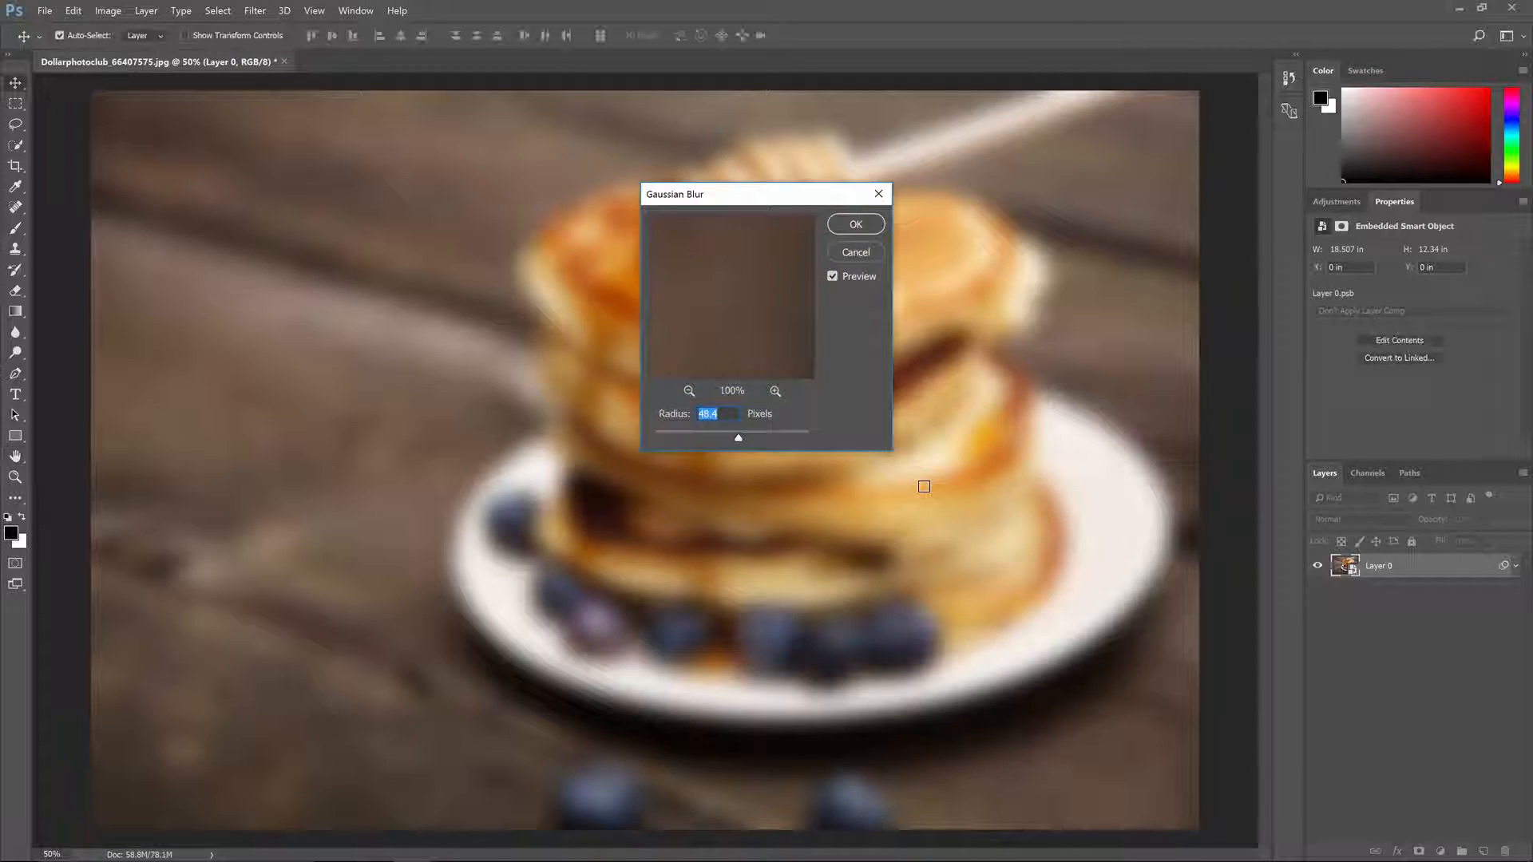
pyautogui.press('Return')
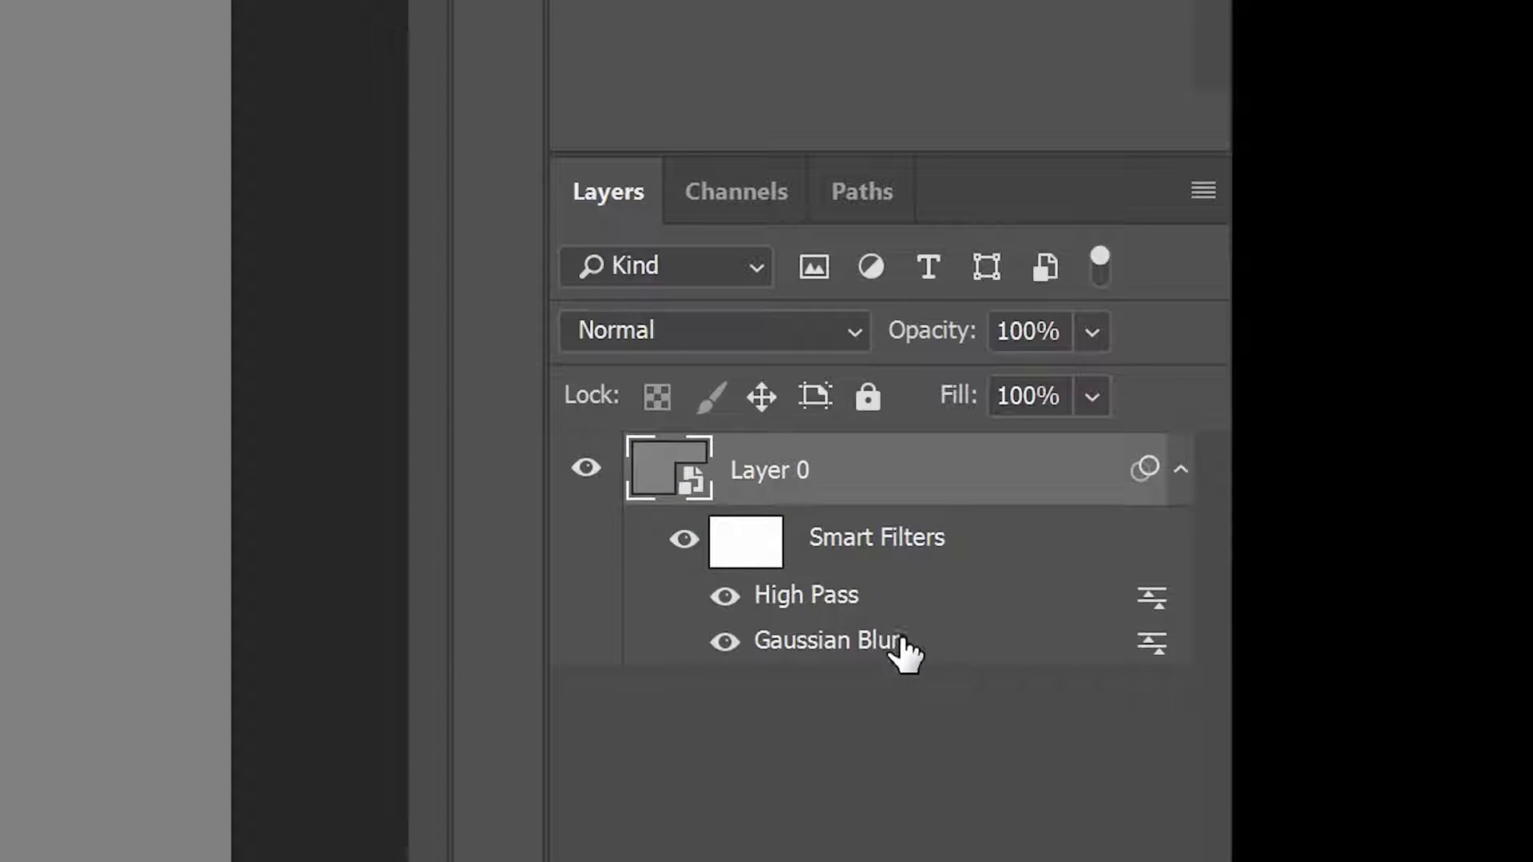
# Step: Add a High Pass smart filter above the Gaussian Blur and set its blending mode to Hard Light
pyautogui.moveTo(901, 645); pyautogui.dragTo(894, 631)
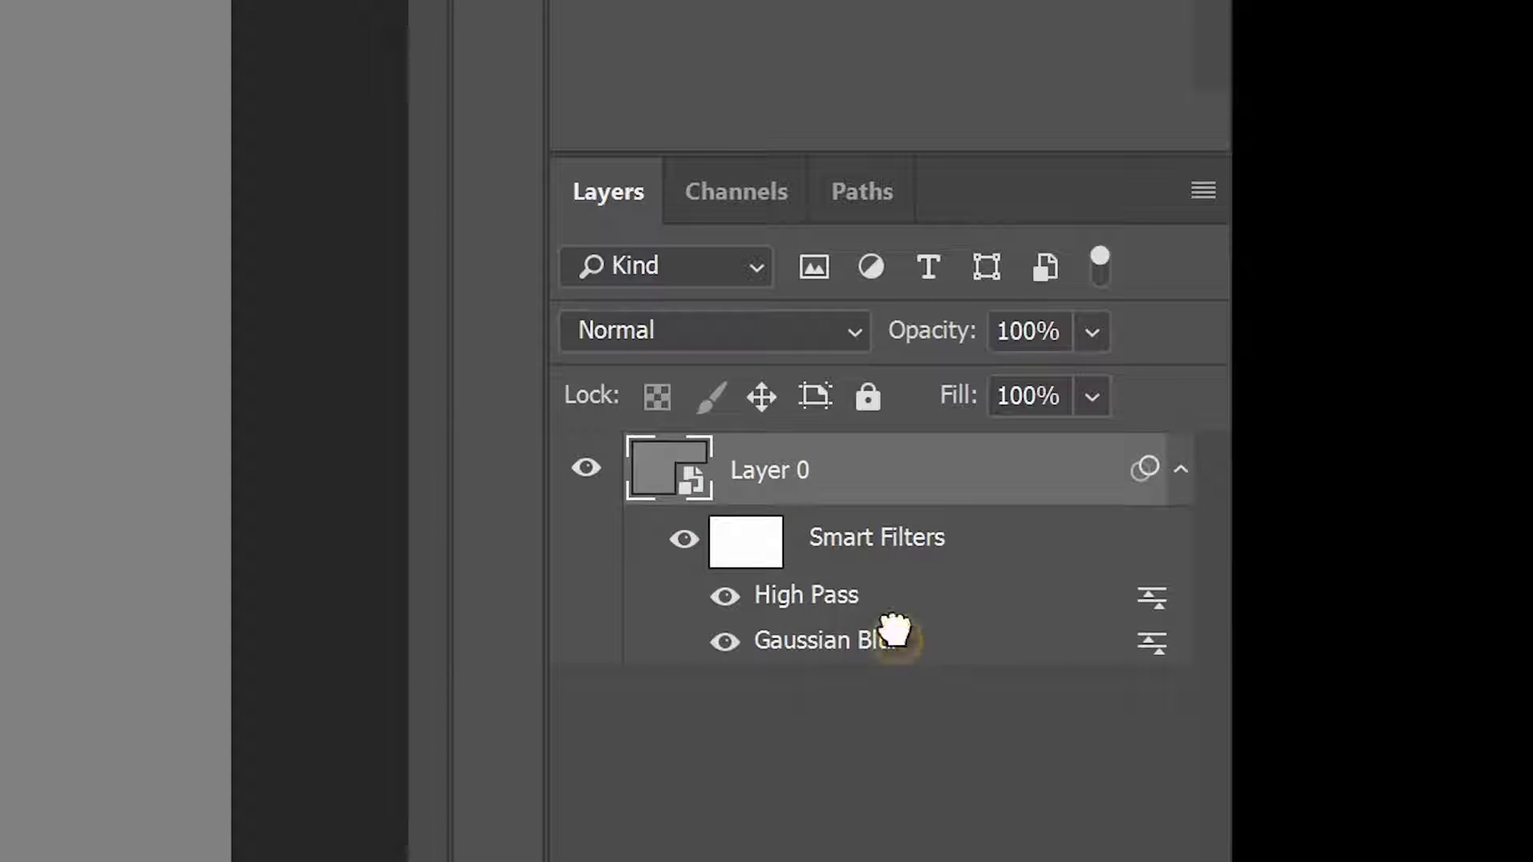
pyautogui.doubleClick(1151, 597)
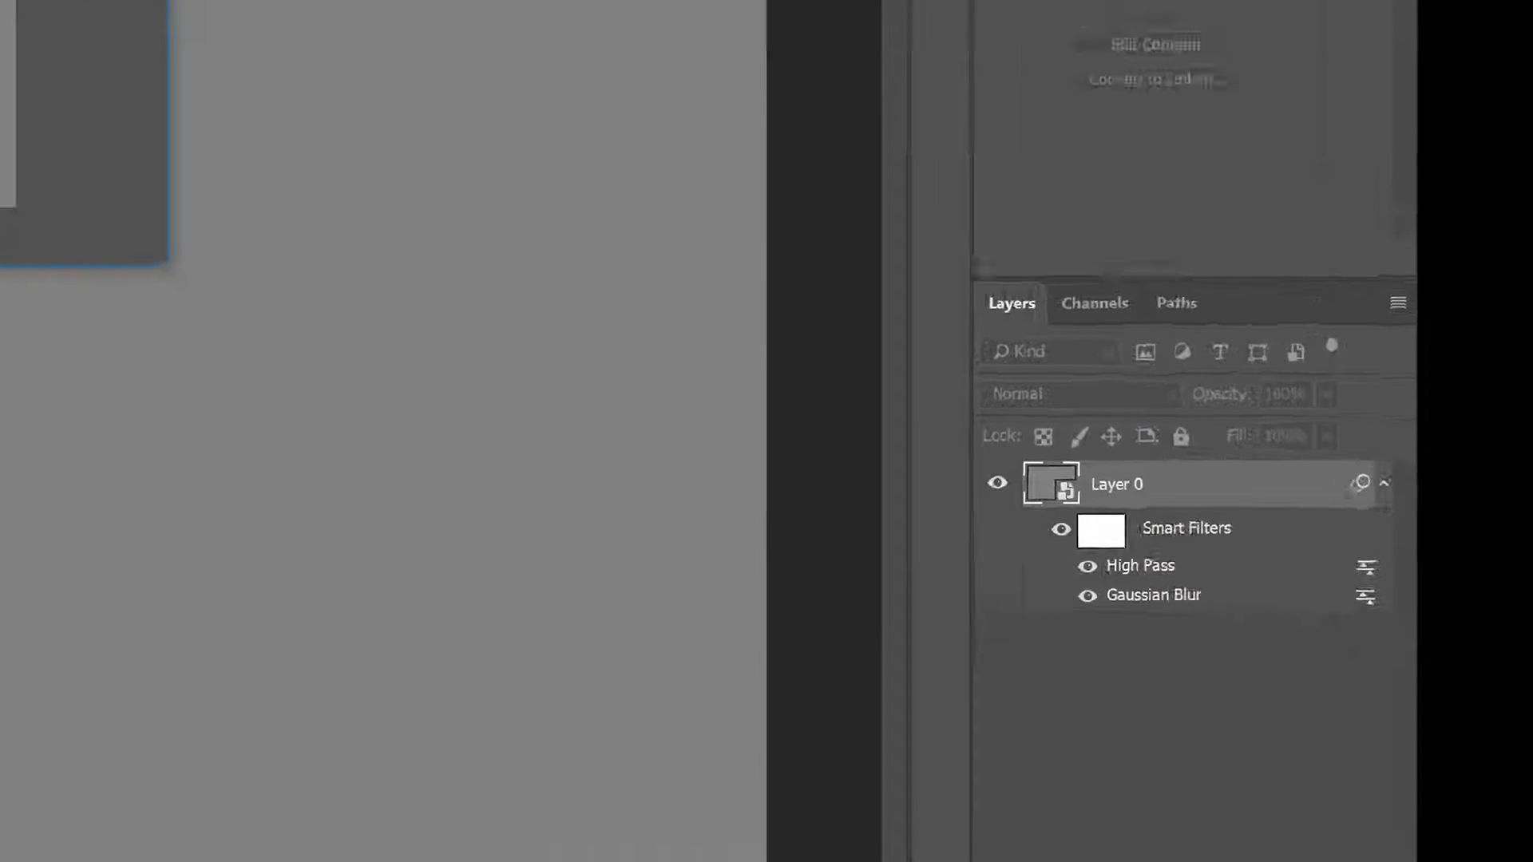
pyautogui.click(548, 62)
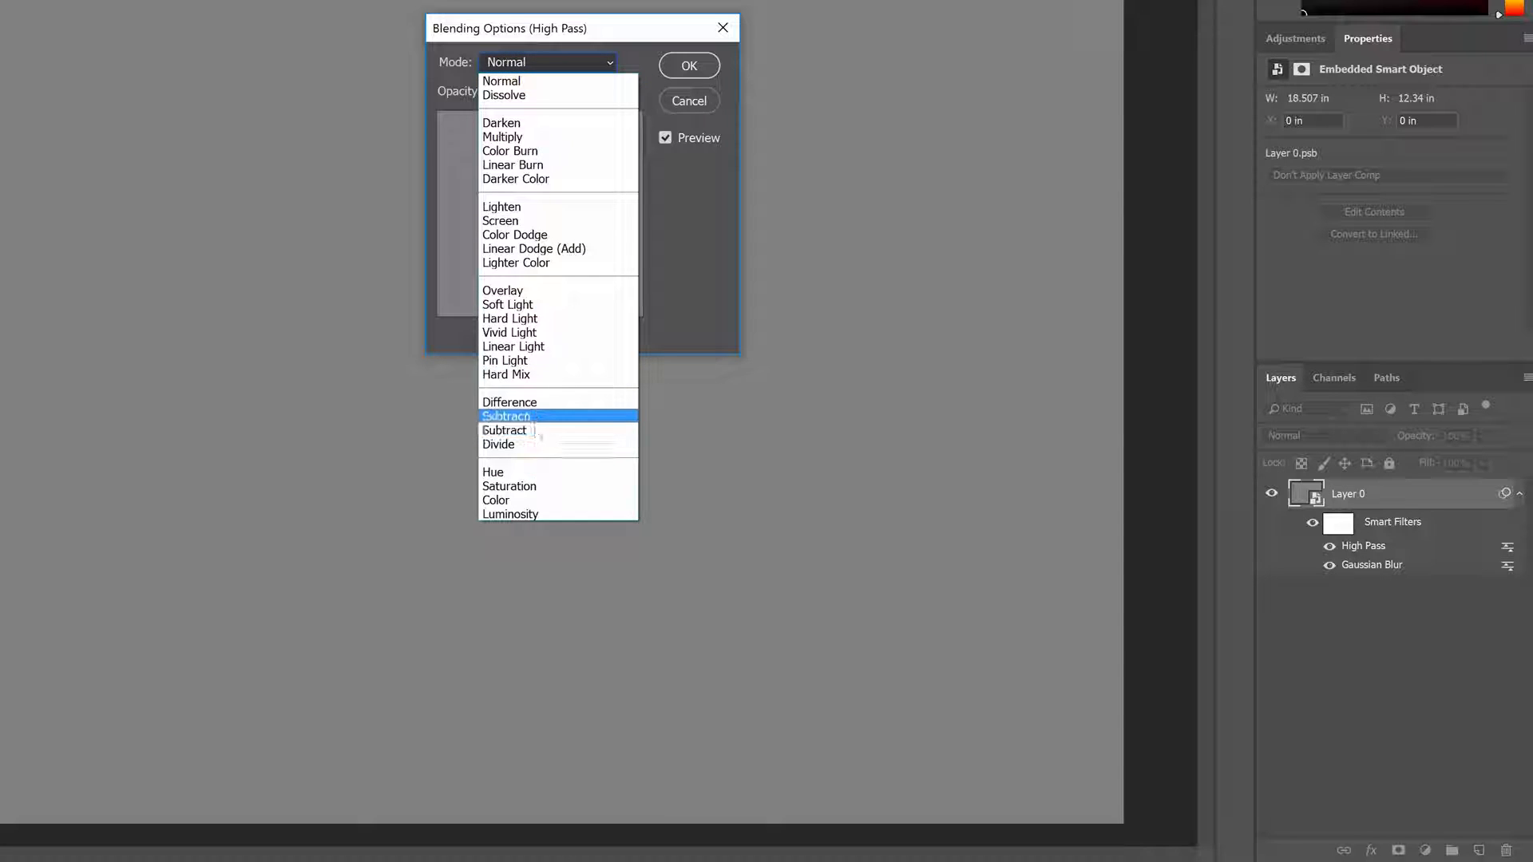
pyautogui.click(530, 319)
pyautogui.click(689, 66)
# Step: Set the Gaussian Blur smart filter's blending mode to Soft Light and check the photo with the smart filters toggled
pyautogui.doubleClick(1503, 566)
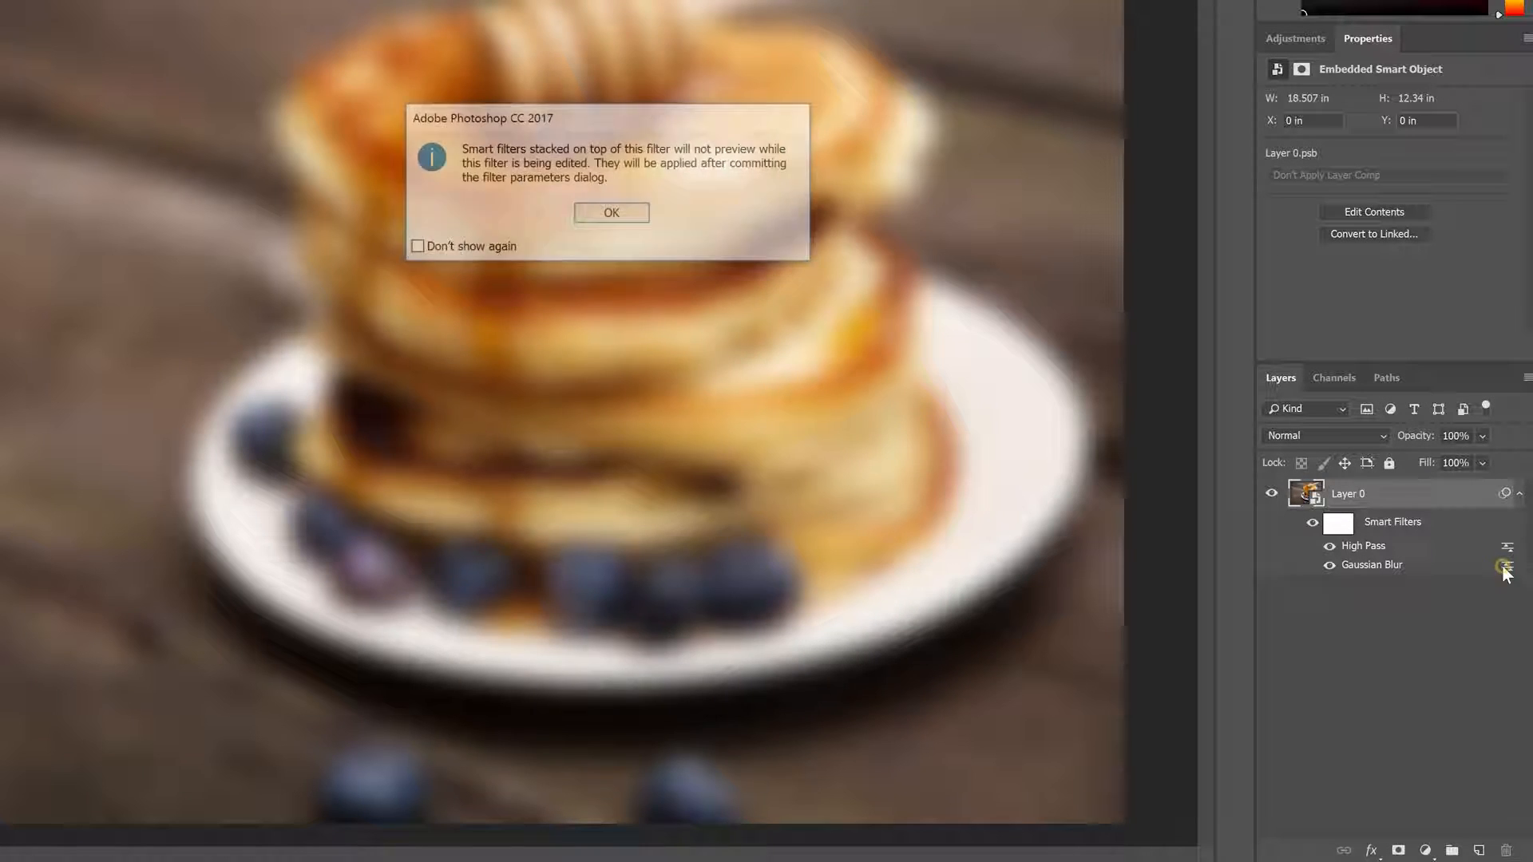
pyautogui.click(612, 212)
pyautogui.click(548, 63)
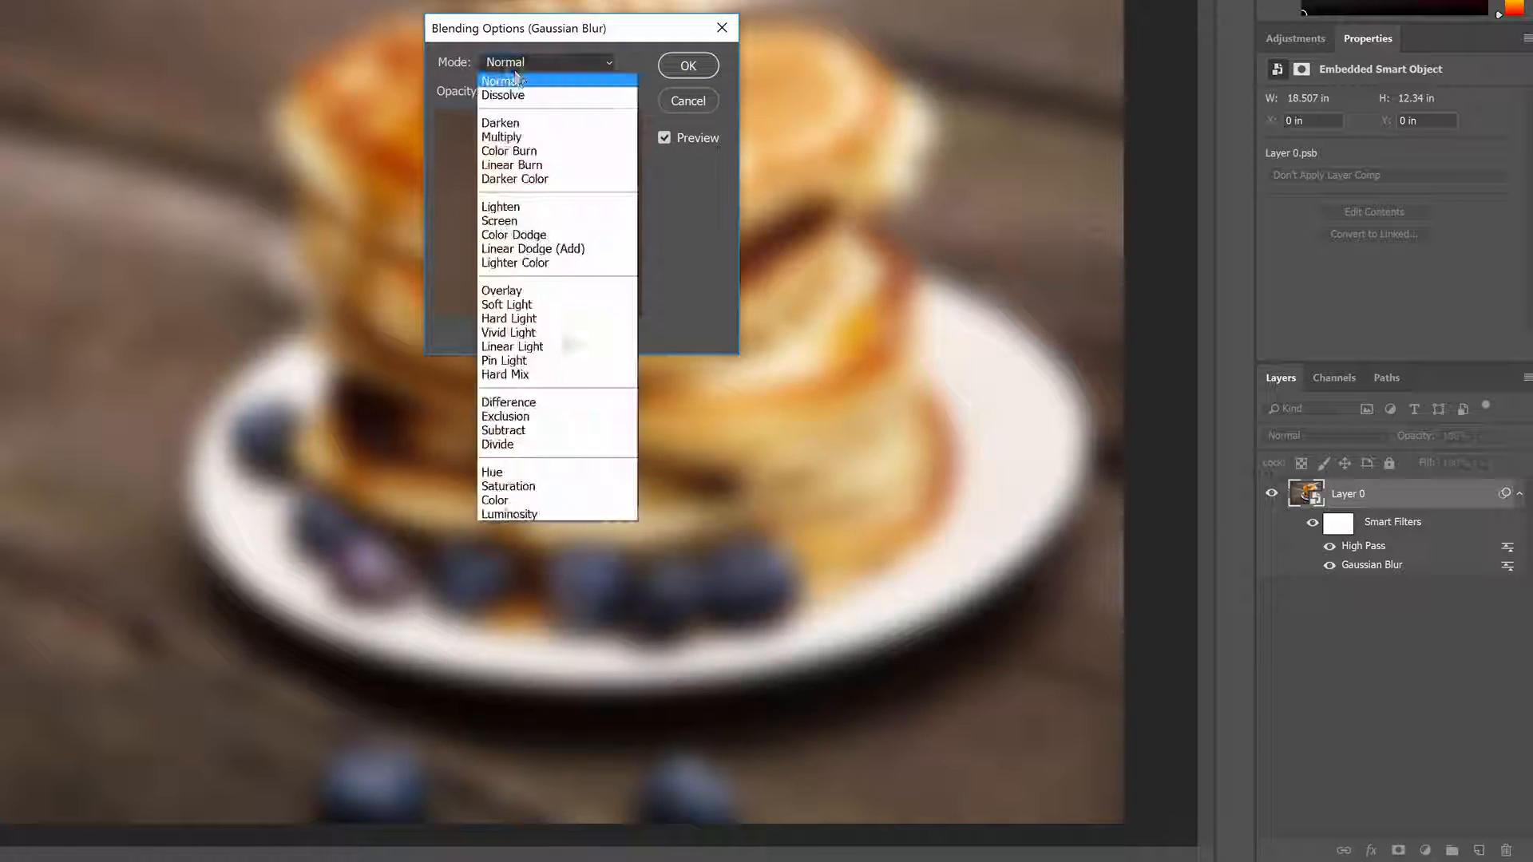
pyautogui.click(549, 306)
pyautogui.press('Return')
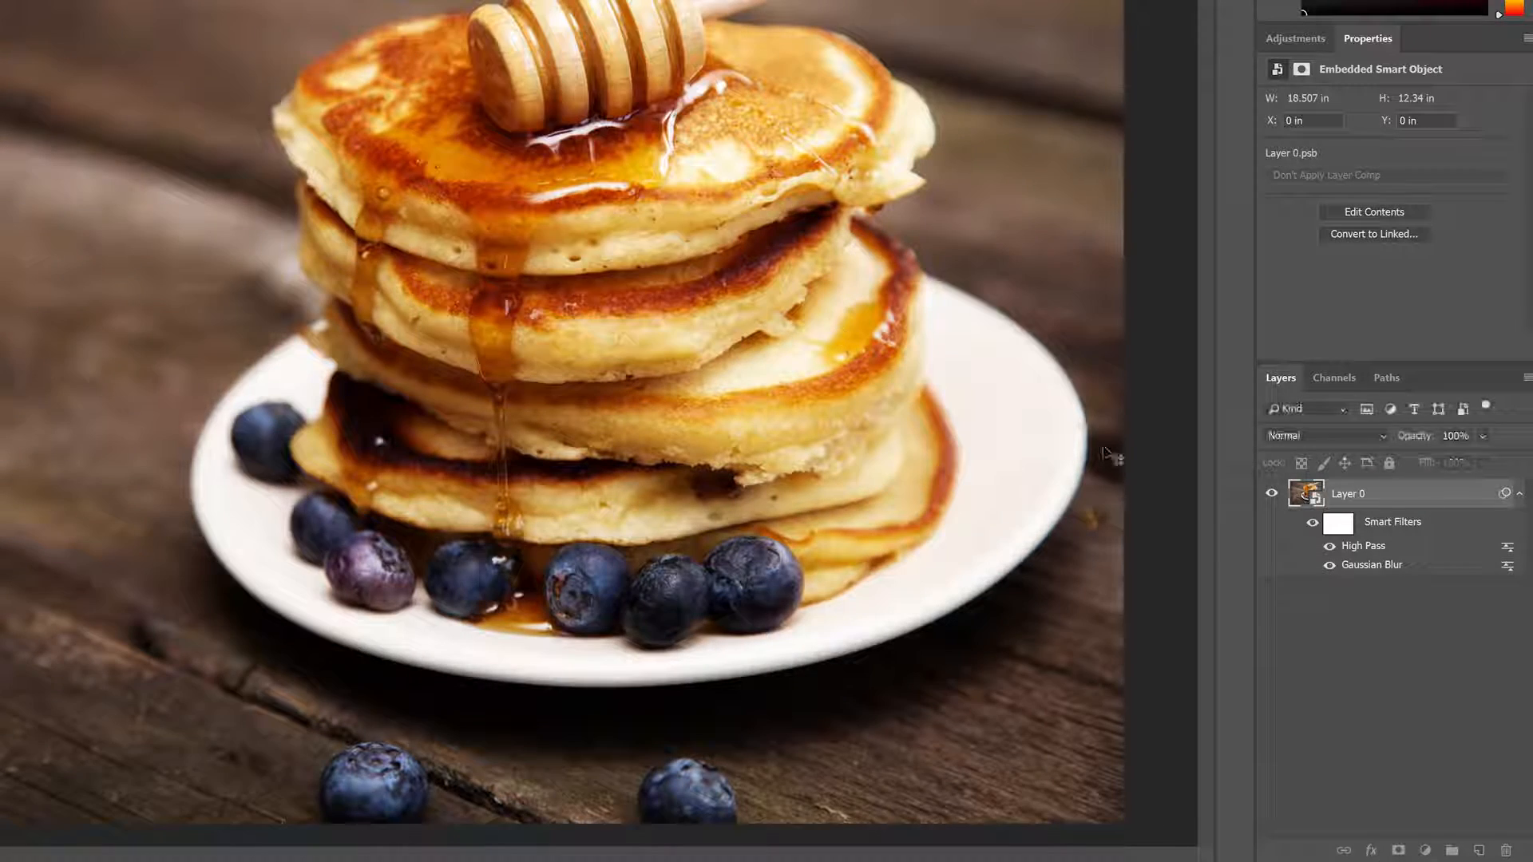
pyautogui.click(1312, 523)
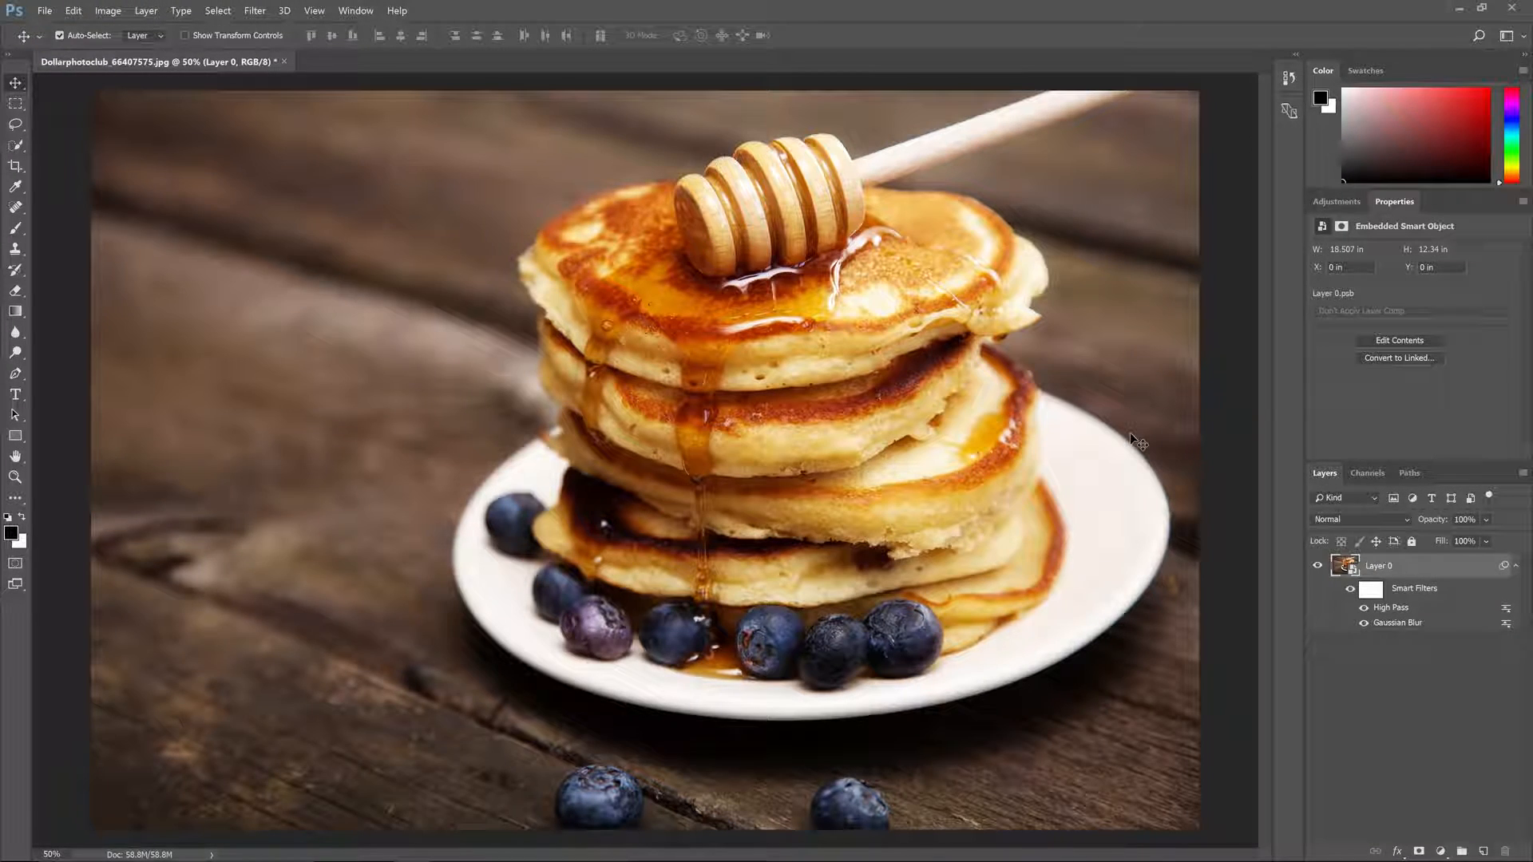
# Step: Free-transform Layer 0 slightly larger, to about 18.62 by 12.39 in
pyautogui.hotkey('ctrl', 't')
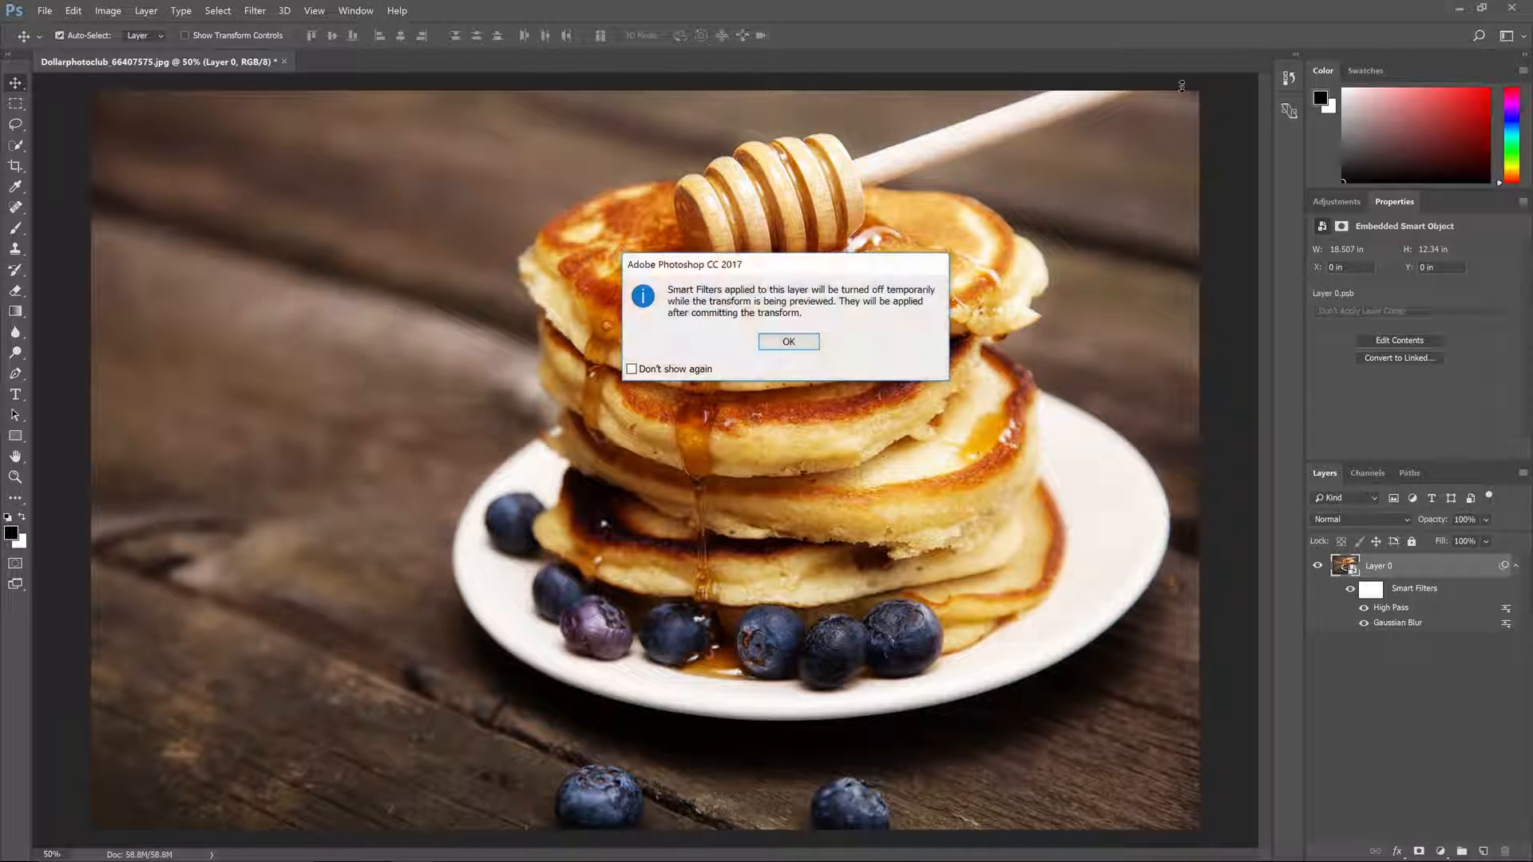
pyautogui.press('Return')
pyautogui.moveTo(1199, 90)
pyautogui.mouseDown()
pyautogui.moveTo(669, 443)
pyautogui.moveTo(945, 134)
pyautogui.moveTo(1202, 90)
pyautogui.mouseUp()
pyautogui.press('Return')
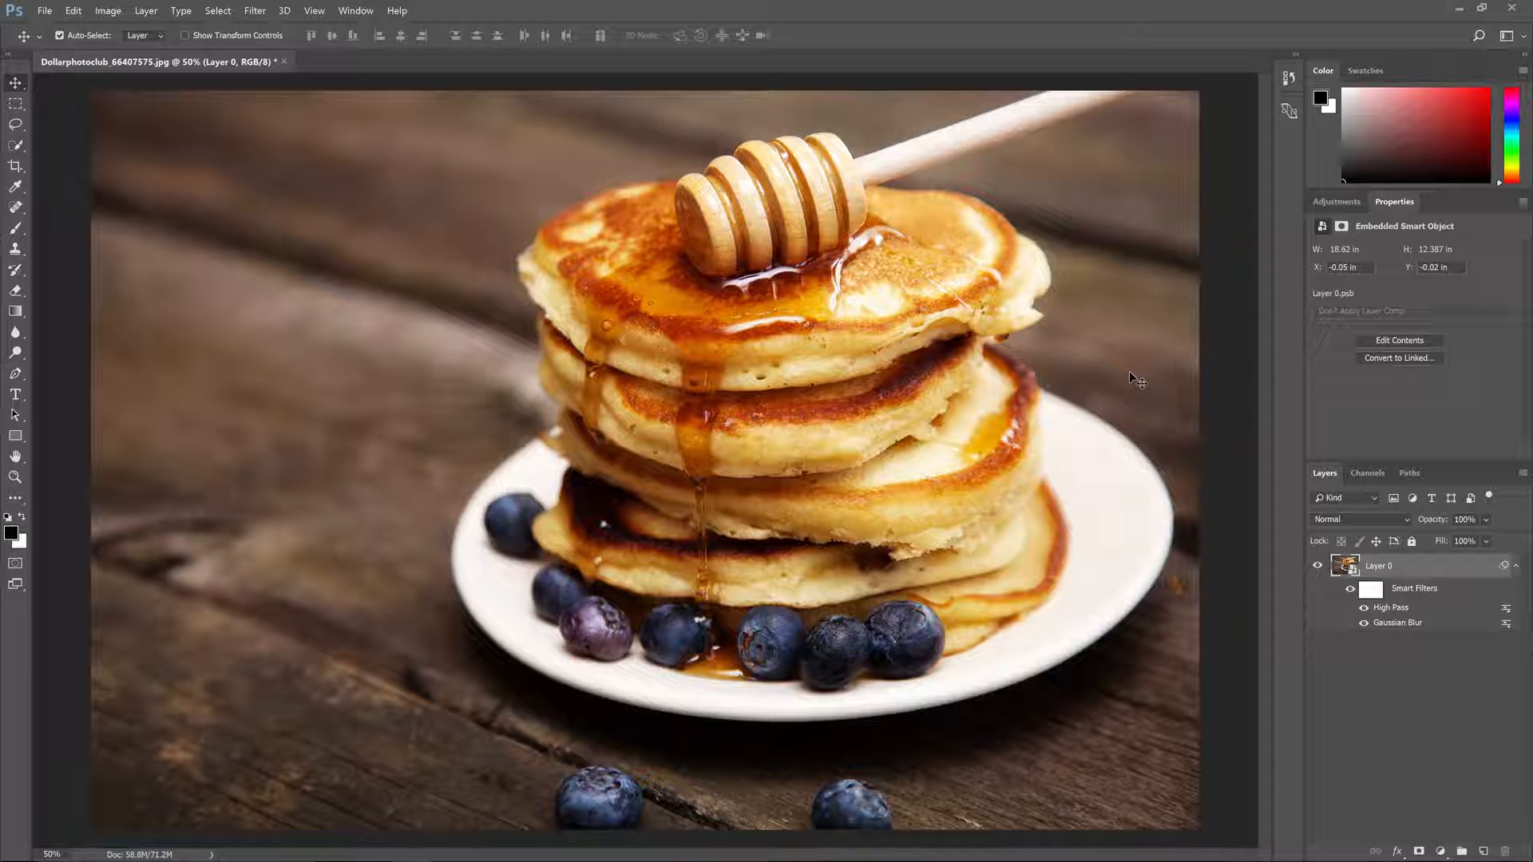
# Step: Toggle Layer 0's smart filters repeatedly to compare the photo before and after filtering
pyautogui.click(1353, 591)
pyautogui.click(1353, 591)
pyautogui.click(1353, 591)
pyautogui.click(1356, 592)
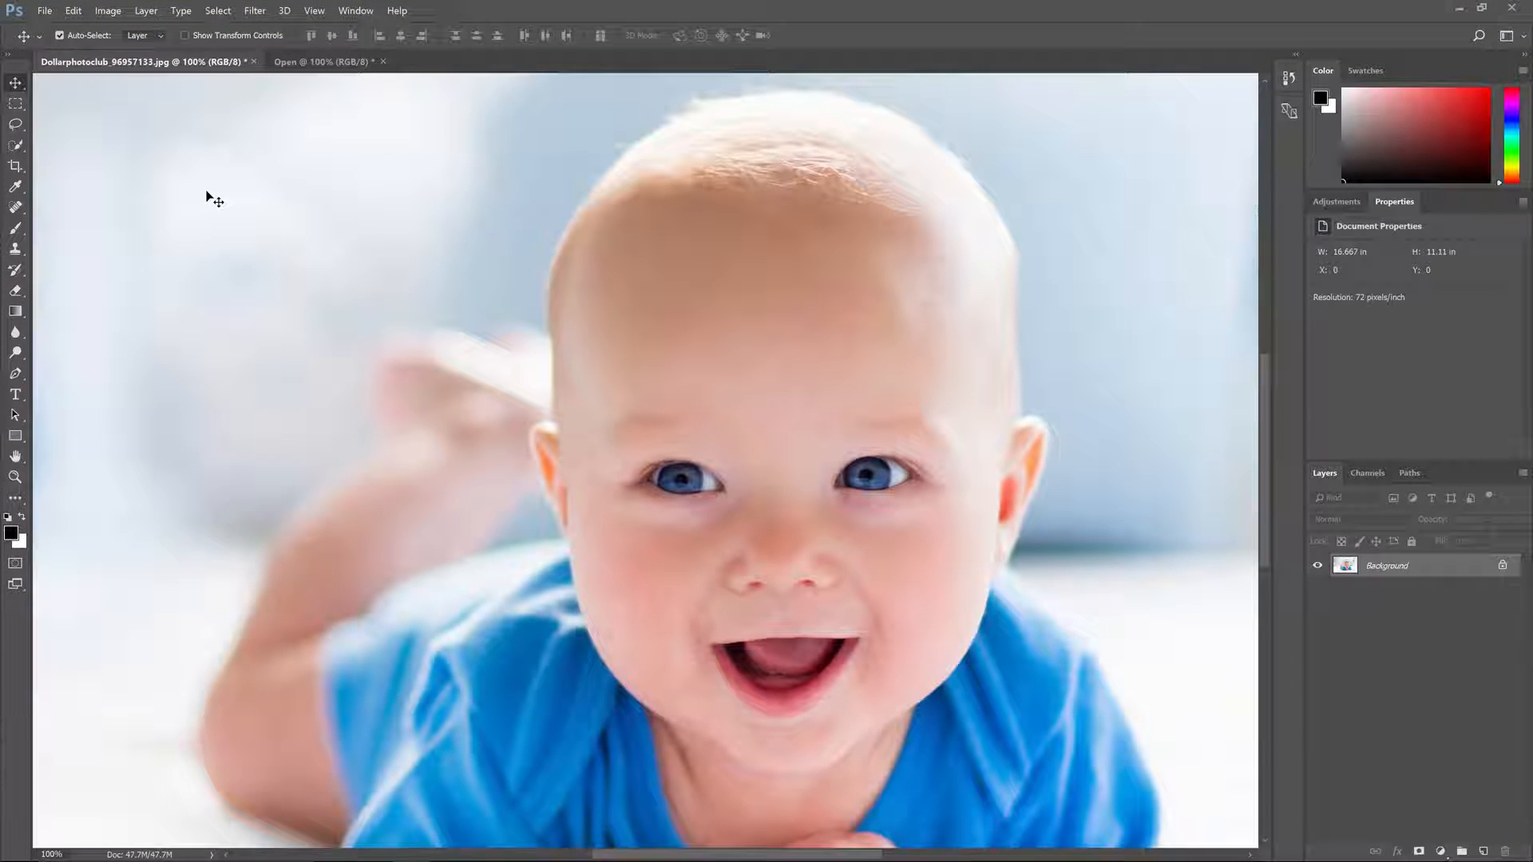
# Step: Try a resolution of 300 pixels/inch and a width of 5000 in the baby photo's Image Size settings
pyautogui.click(108, 10)
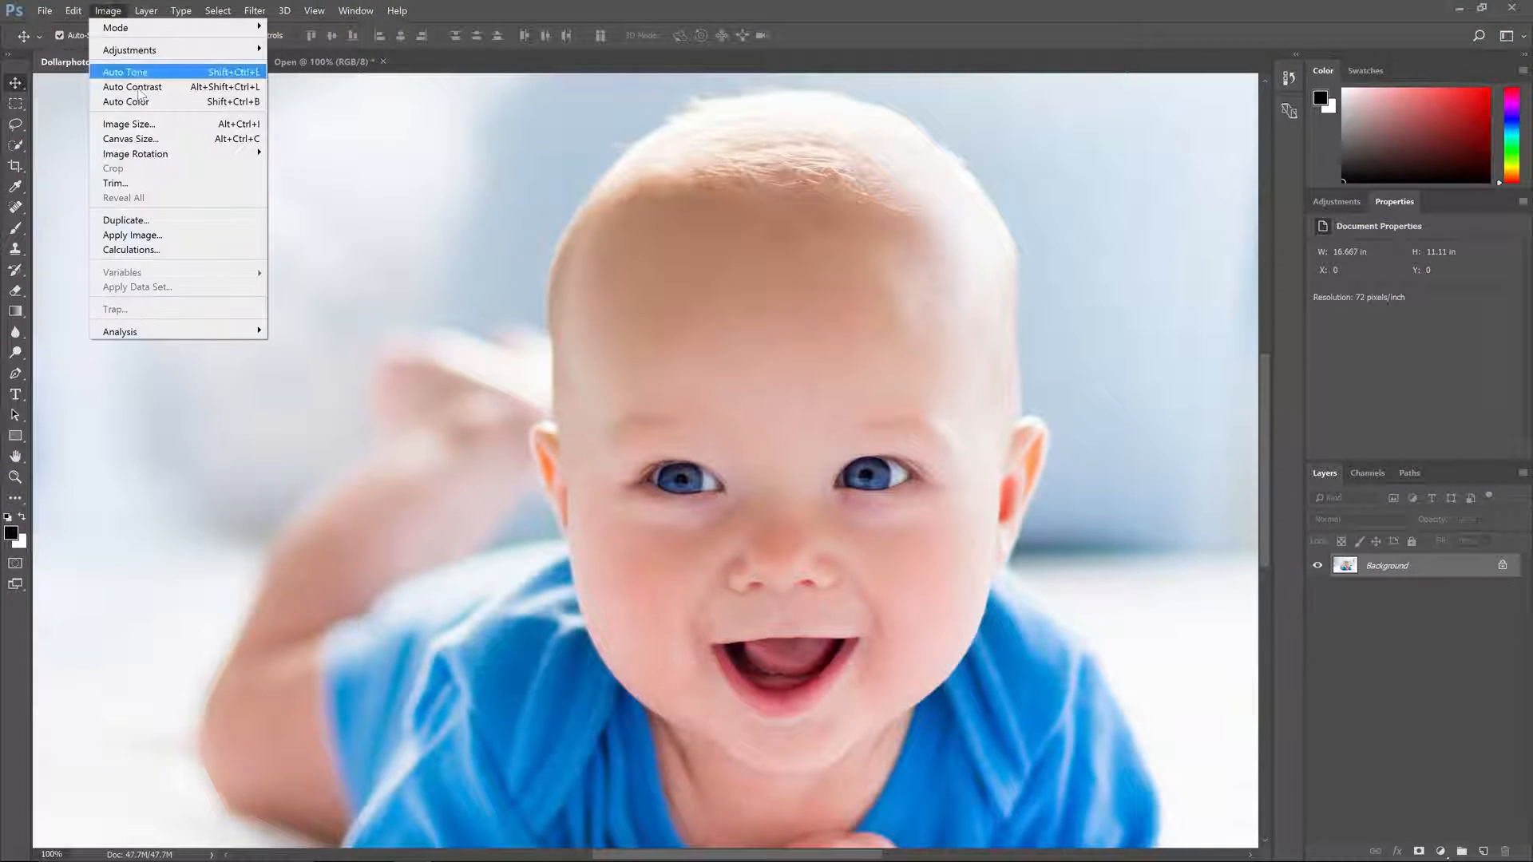
pyautogui.click(128, 128)
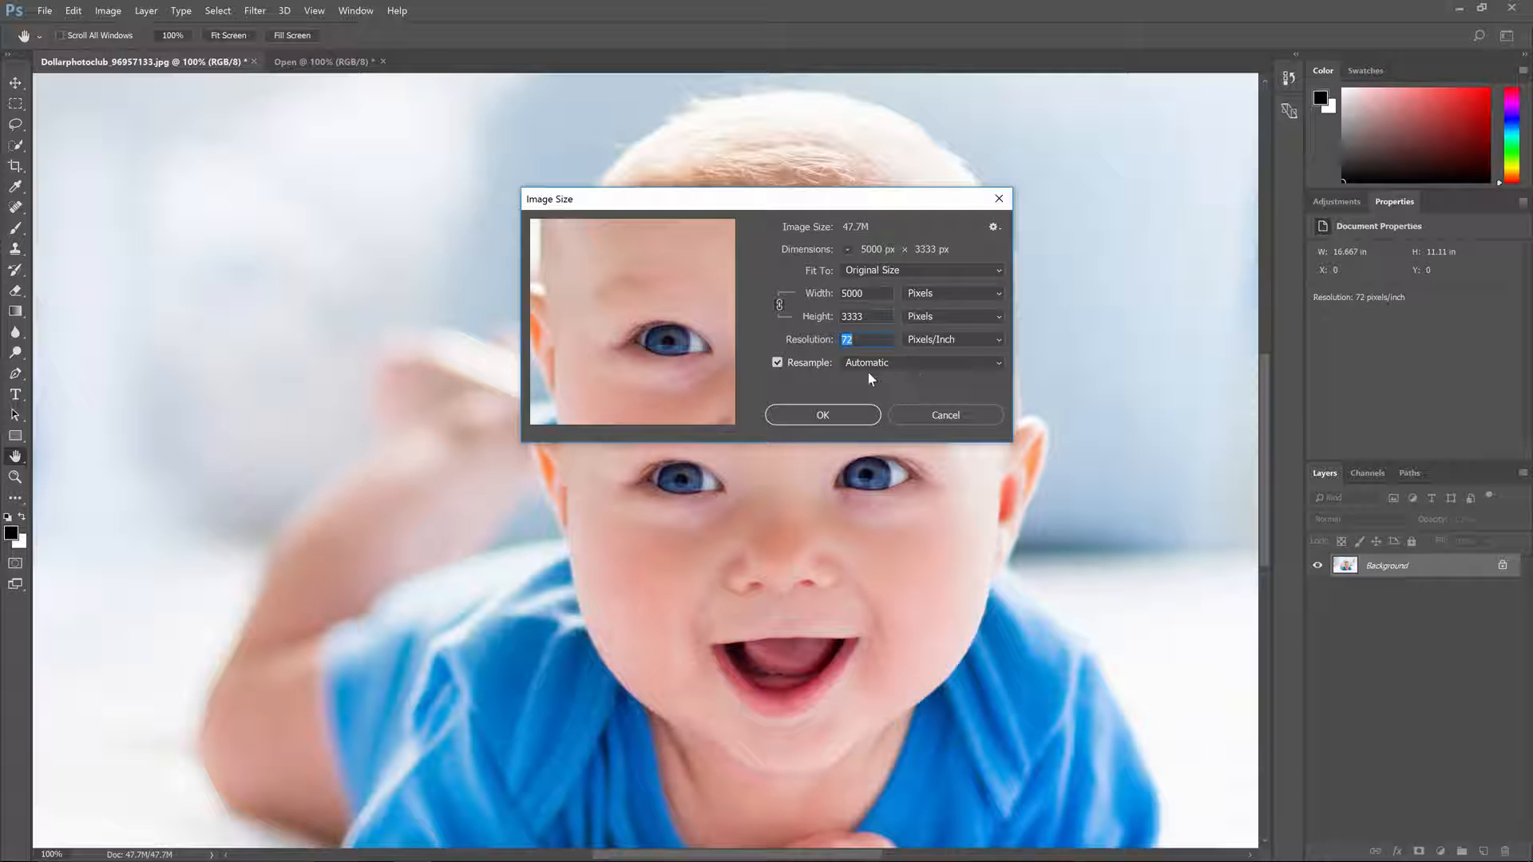
pyautogui.write('300')
pyautogui.doubleClick(874, 302)
pyautogui.write('5000')
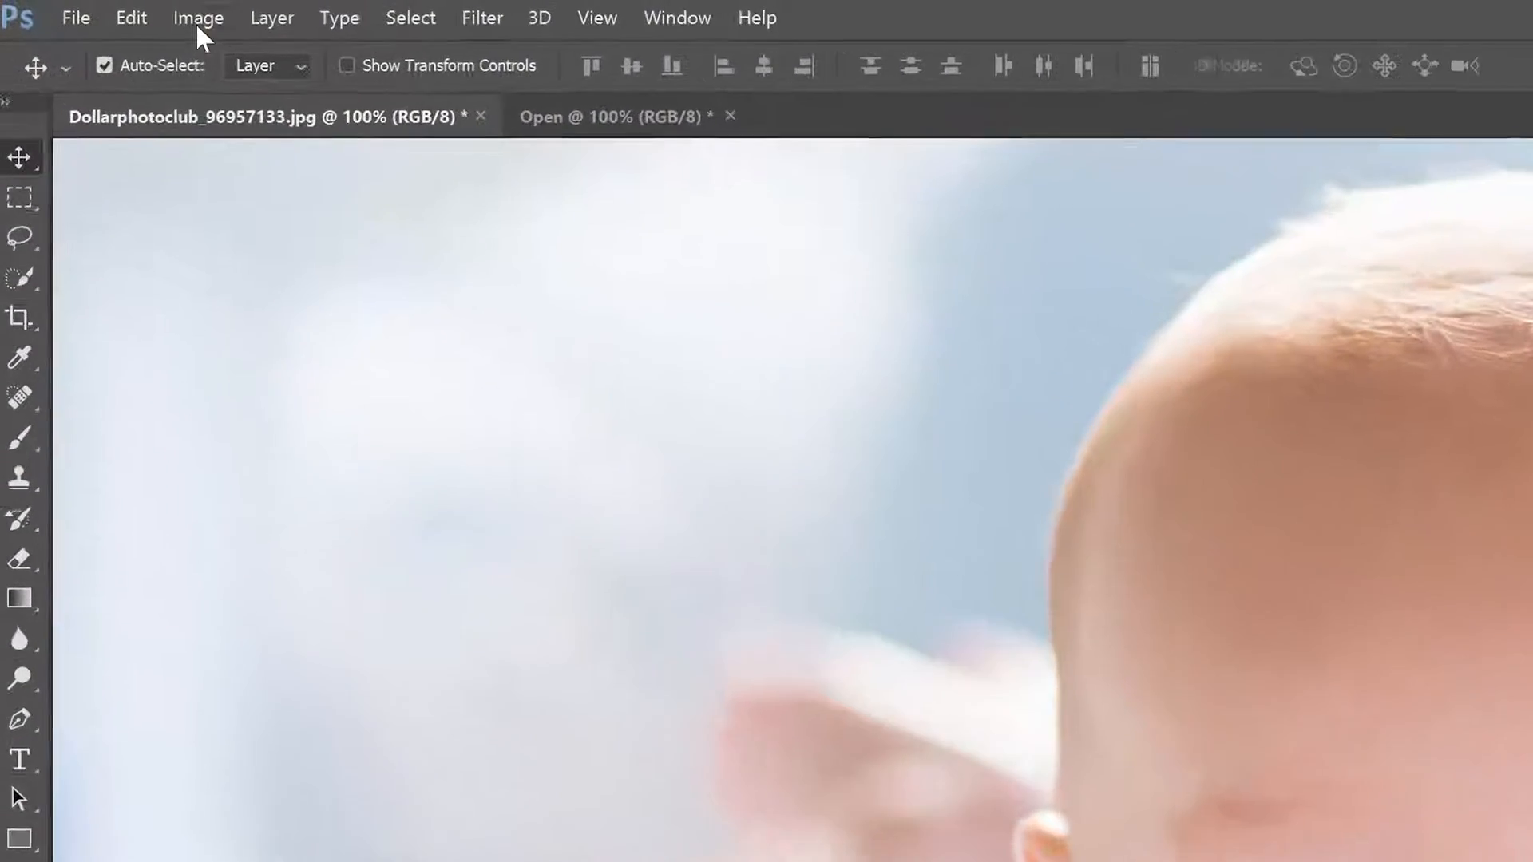
# Step: Convert the baby photo to CMYK Color mode and accept the U.S. Web Coated (SWOP) v2 profile
pyautogui.click(146, 16)
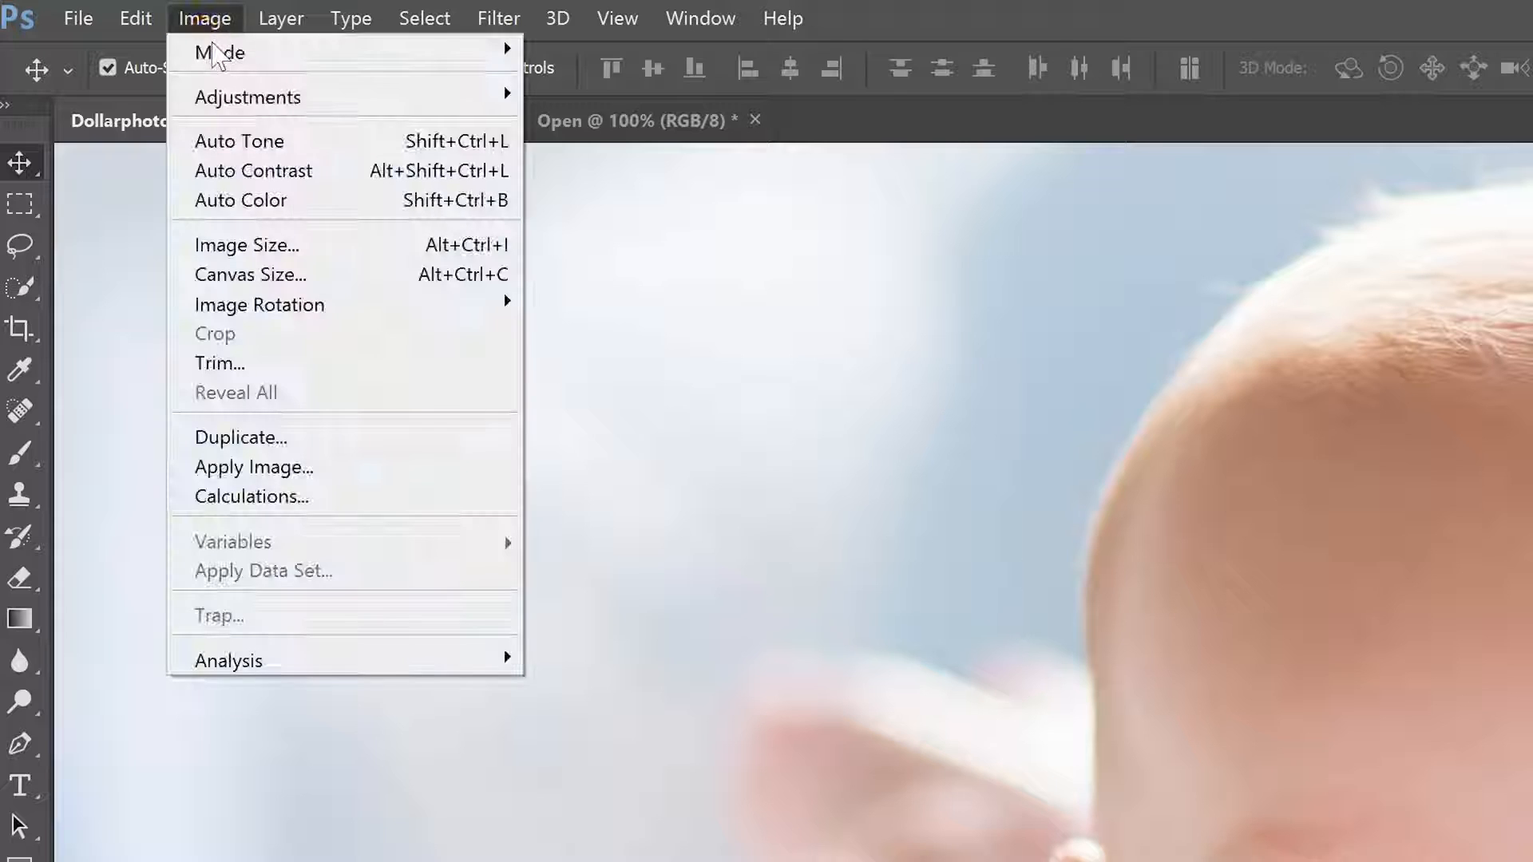
pyautogui.moveTo(155, 35)
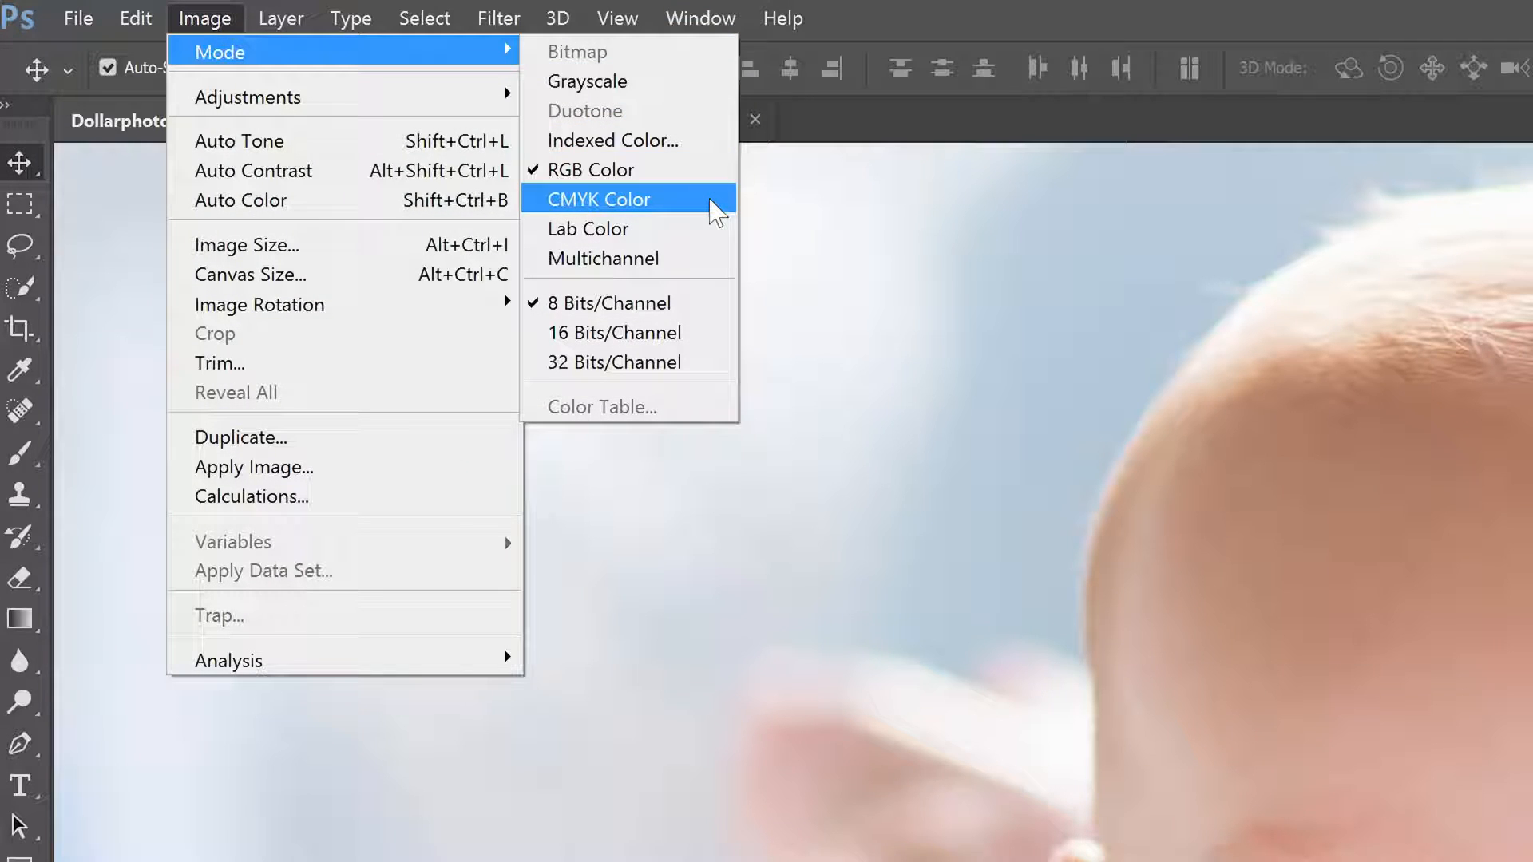
pyautogui.click(711, 203)
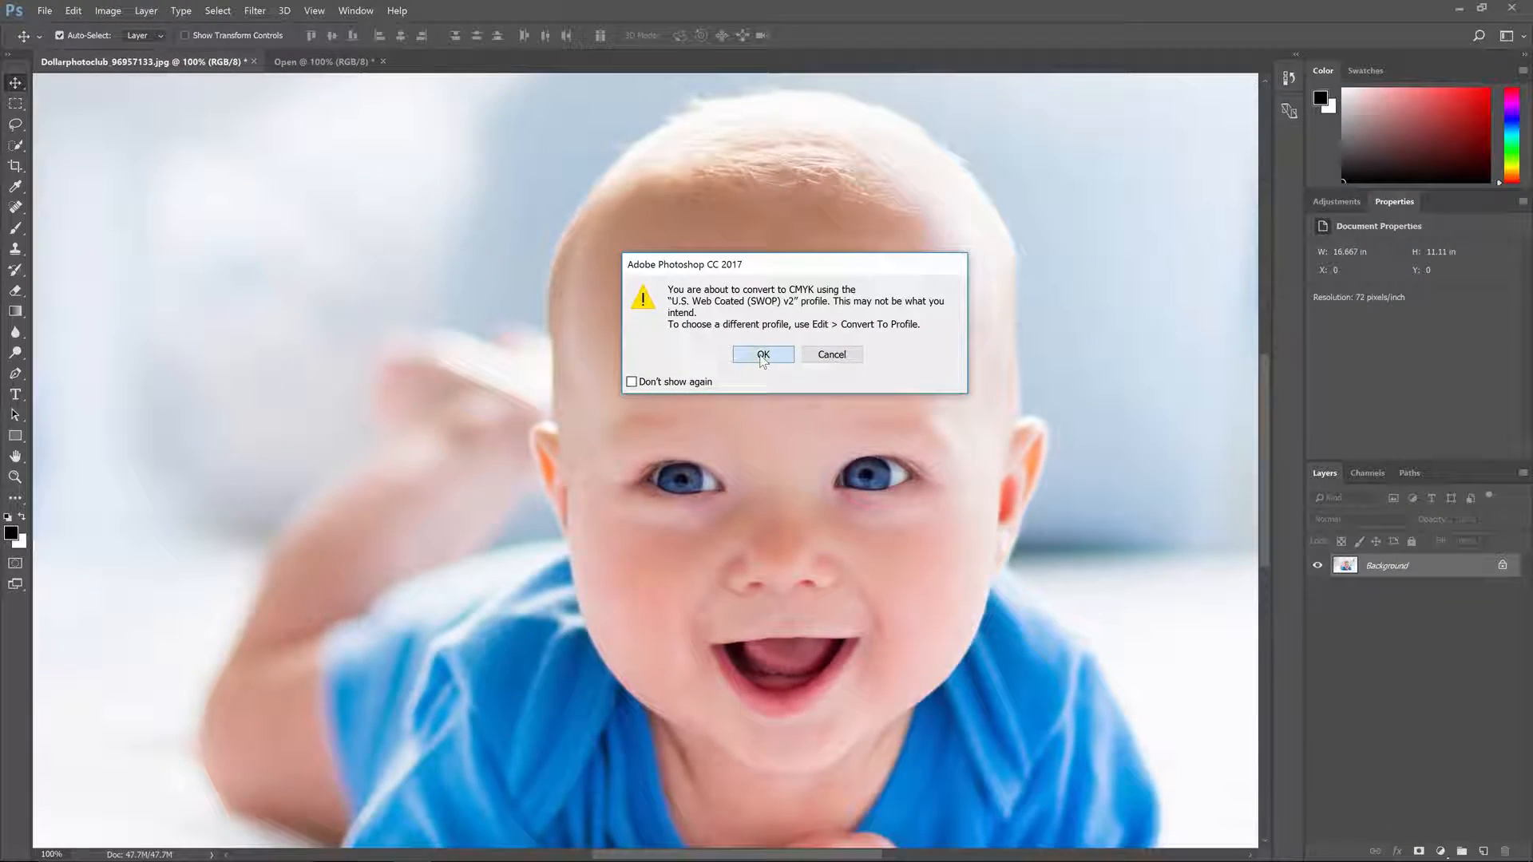
pyautogui.click(759, 351)
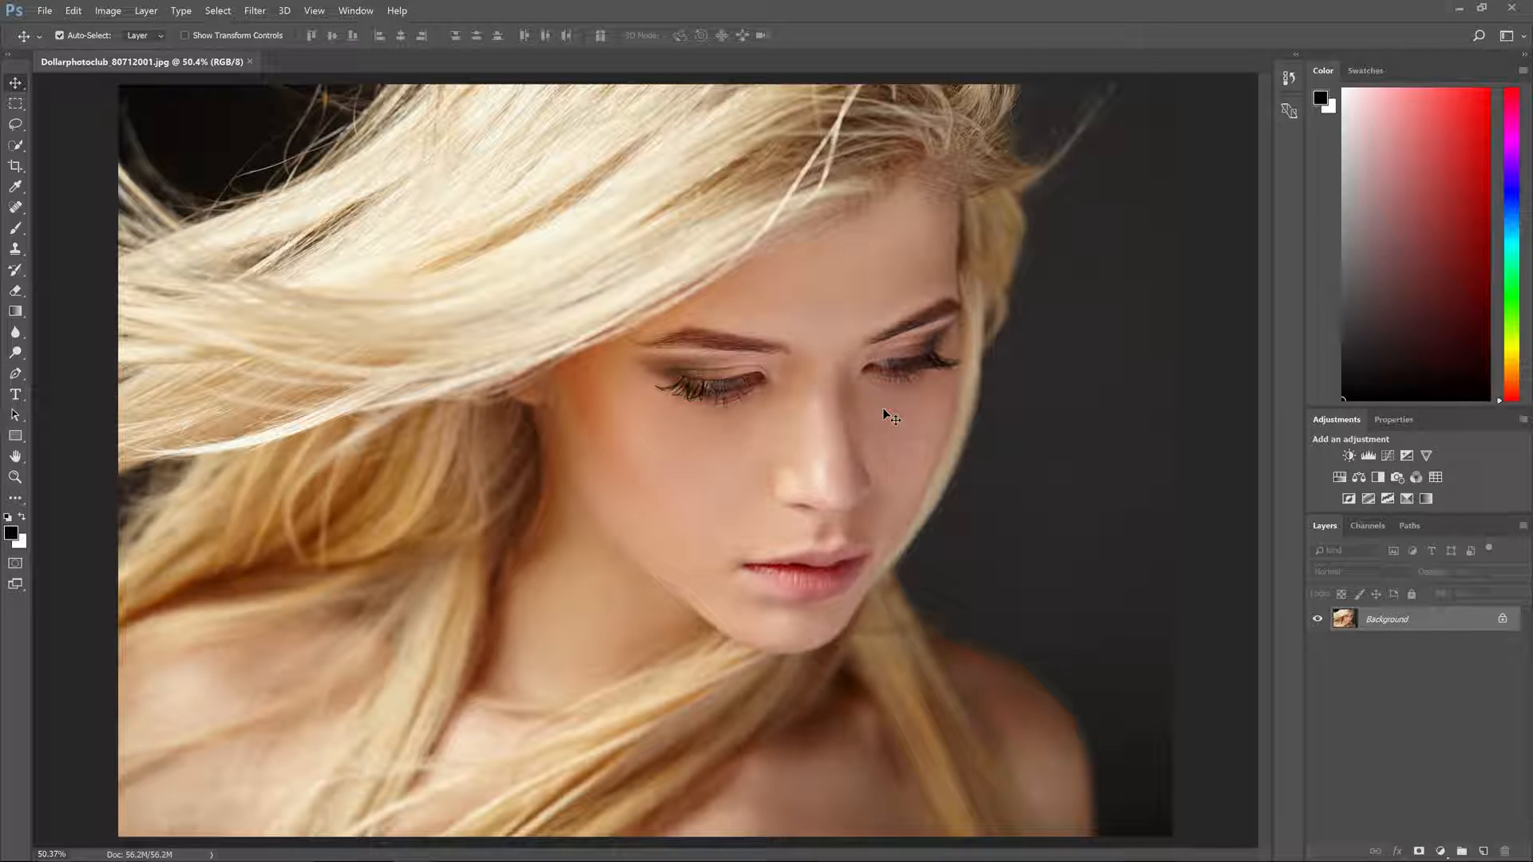
# Step: Add a Color Balance adjustment layer to the blonde woman's portrait and shift its highlights toward yellow to -10
pyautogui.click(1359, 476)
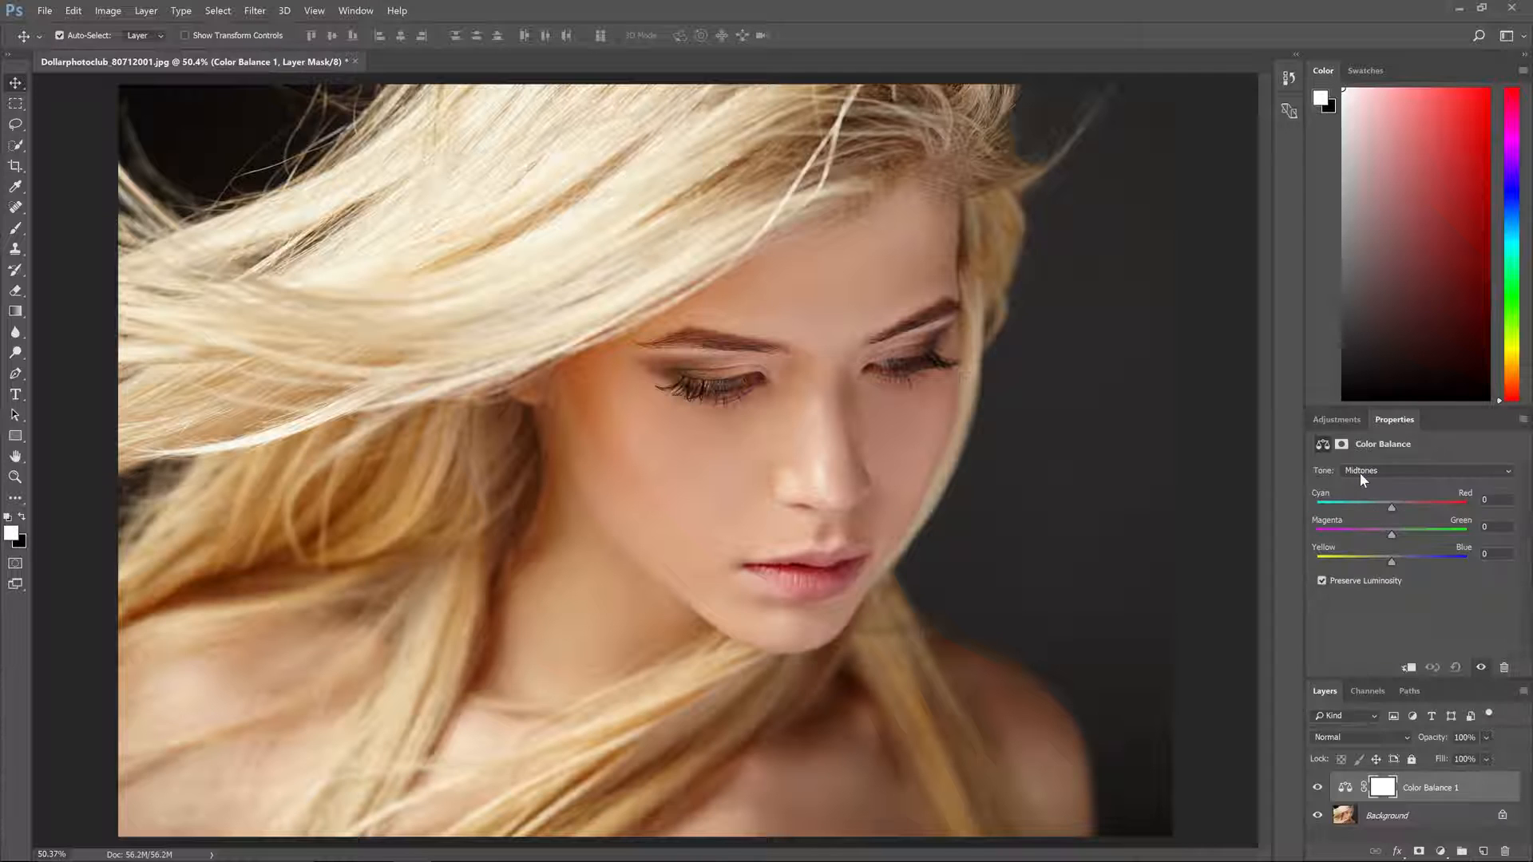
pyautogui.moveTo(1378, 376); pyautogui.dragTo(1378, 219)
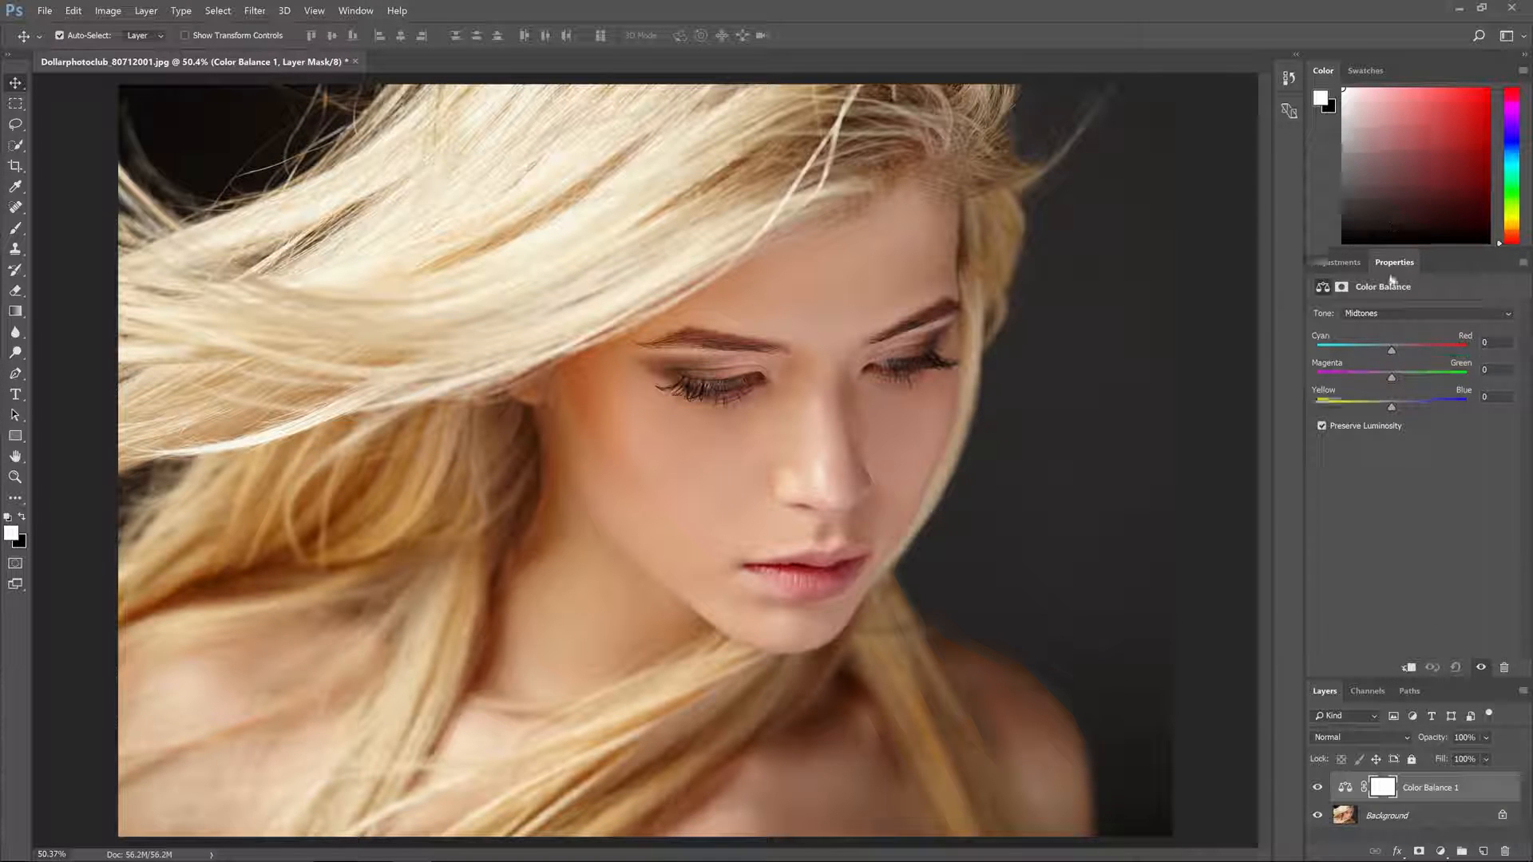
pyautogui.click(1372, 313)
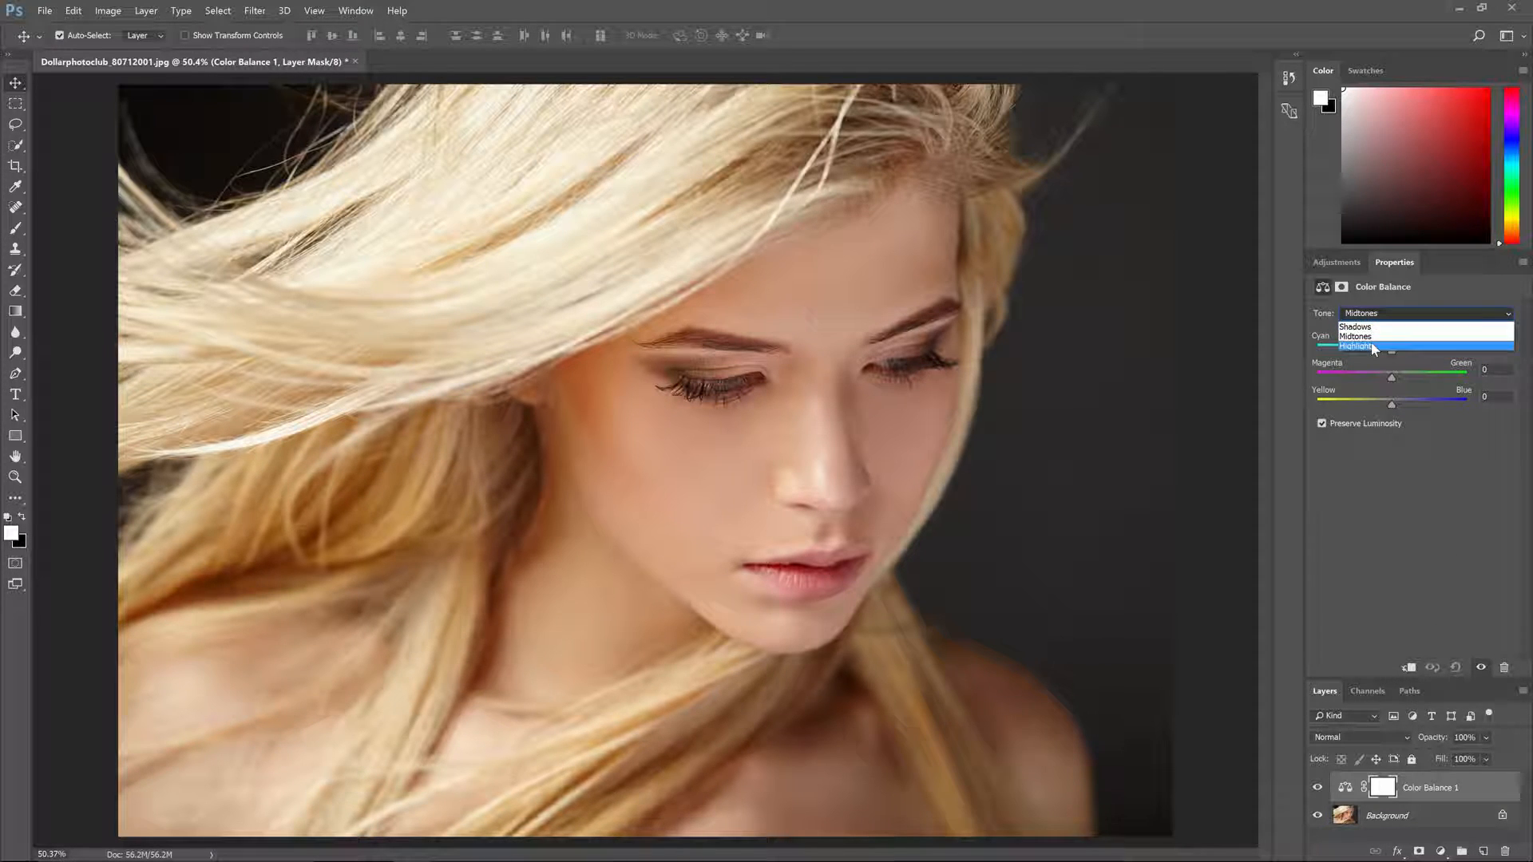
pyautogui.click(1357, 336)
pyautogui.moveTo(1392, 404)
pyautogui.mouseDown()
pyautogui.moveTo(1404, 407)
pyautogui.moveTo(1385, 407)
pyautogui.mouseUp()
pyautogui.click(1368, 316)
pyautogui.click(1368, 347)
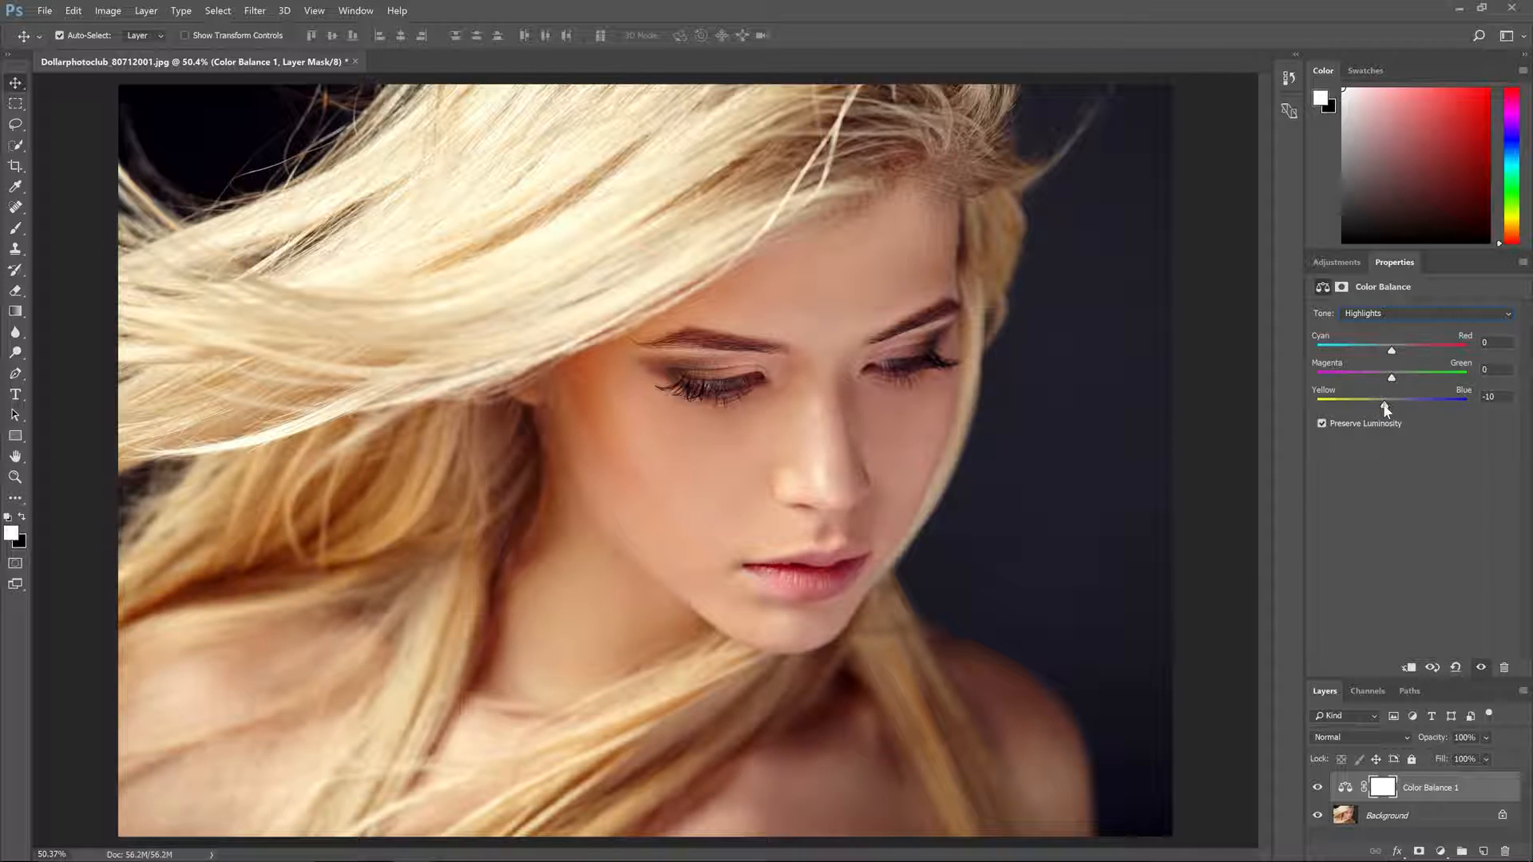
# Step: Add a Curves adjustment to the portrait with shadow, midtone and highlight points, and lower the white endpoint's output to 252
pyautogui.click(1336, 262)
pyautogui.click(1387, 299)
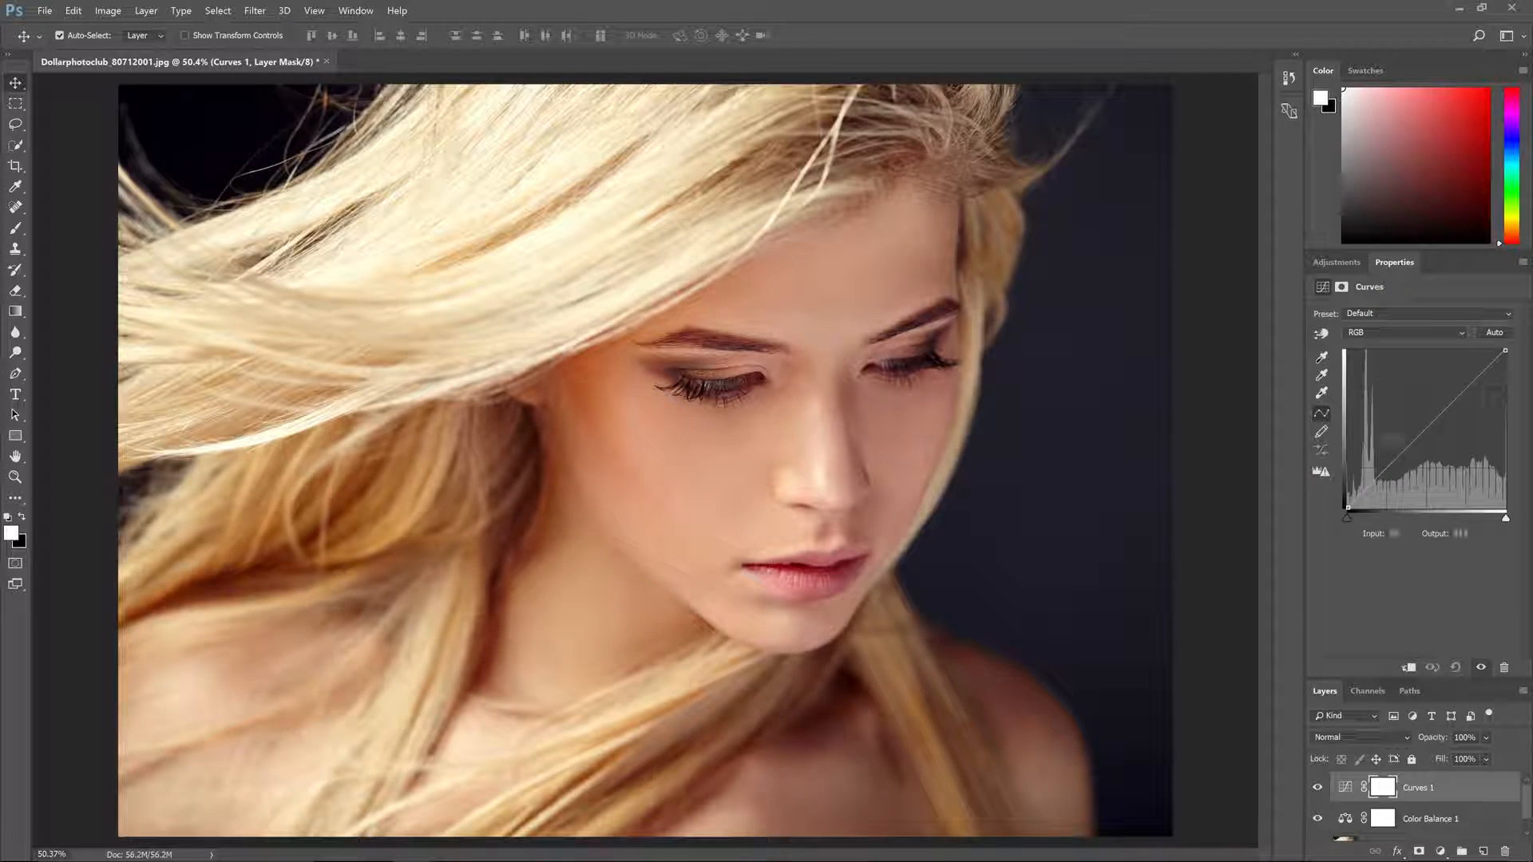
pyautogui.click(1426, 428)
pyautogui.moveTo(1456, 399); pyautogui.dragTo(1456, 387)
pyautogui.click(1387, 470)
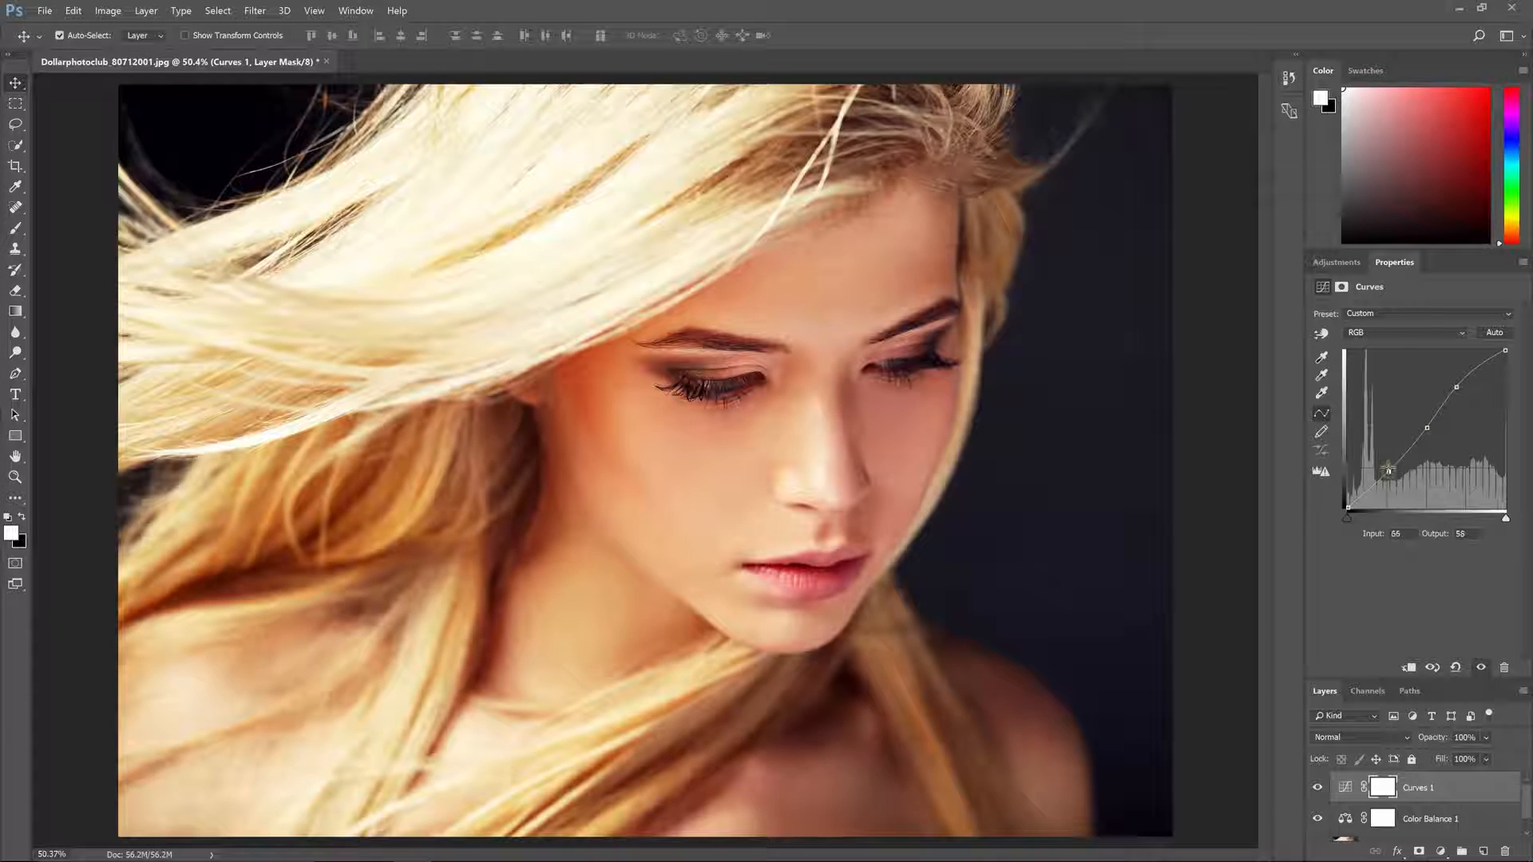
pyautogui.moveTo(1456, 388); pyautogui.dragTo(1465, 396)
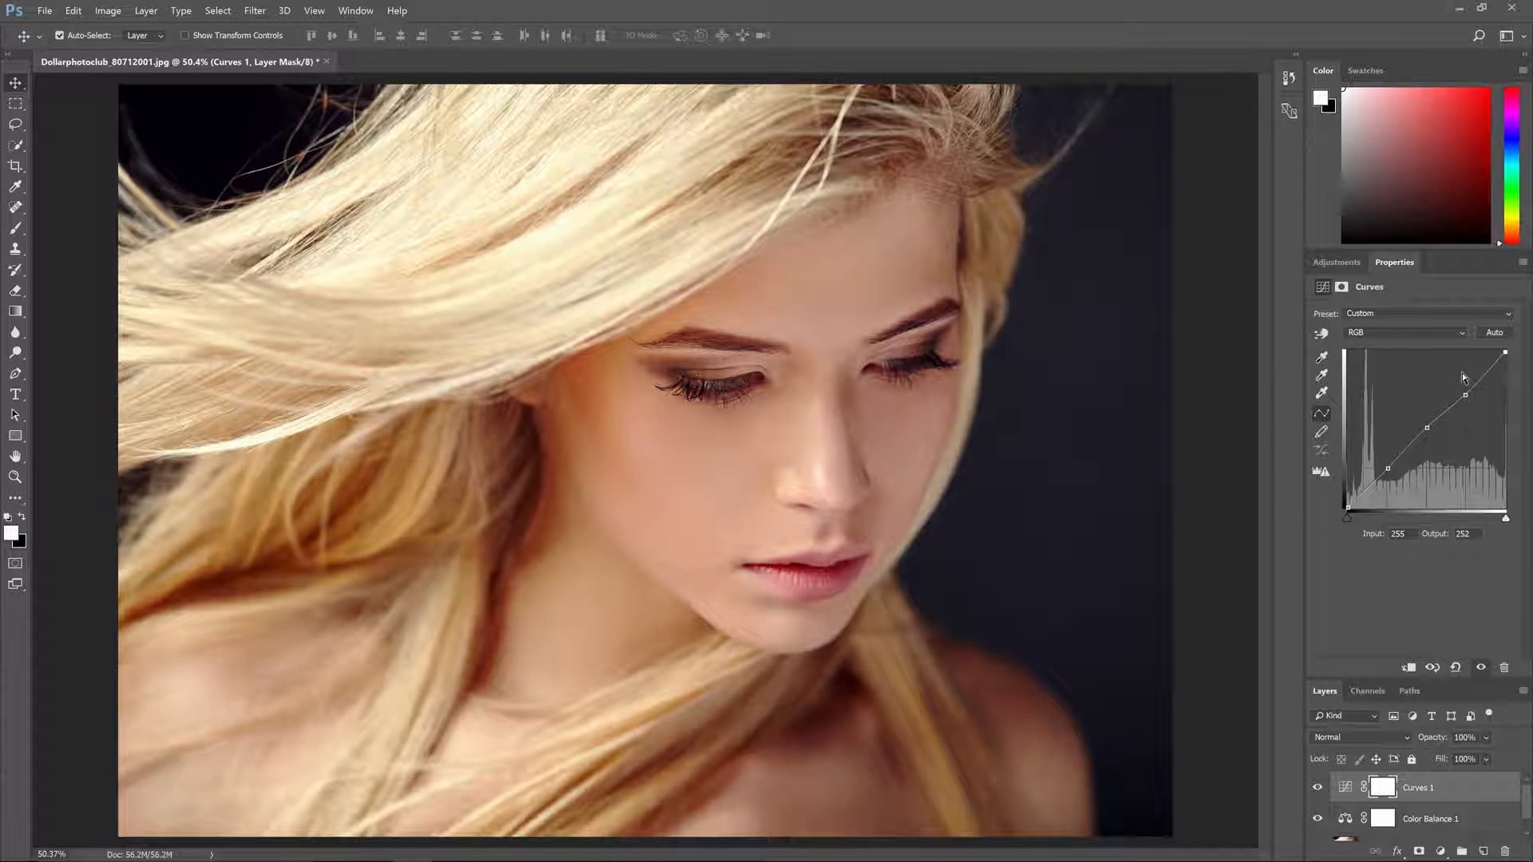
# Step: Convert the portrait's Background layer to a smart object and open Smart Sharpen on it, previewing the lower face
pyautogui.moveTo(1361, 679); pyautogui.dragTo(1361, 551)
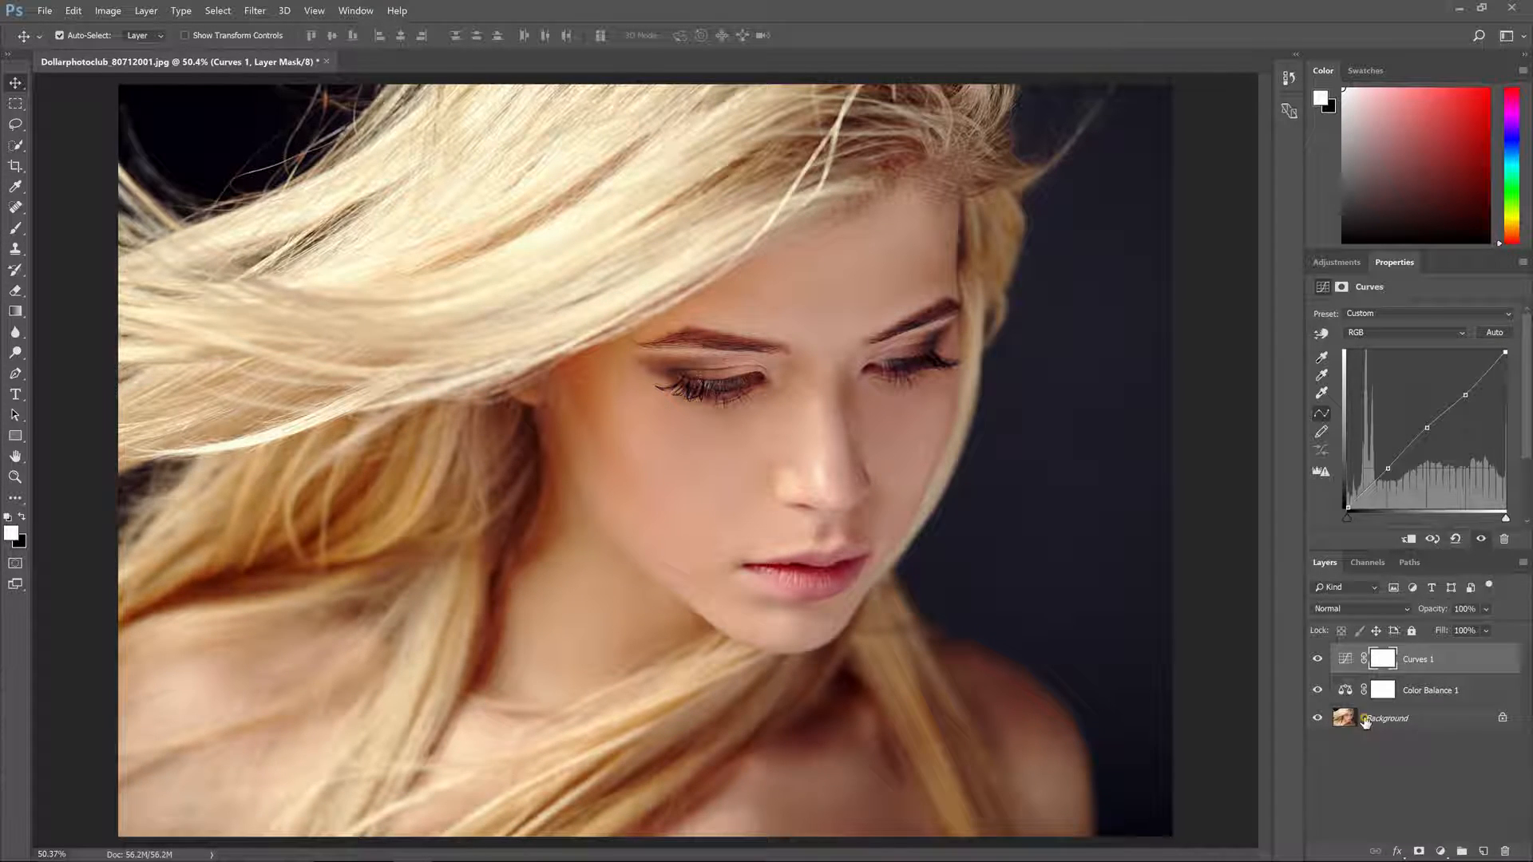
pyautogui.click(1361, 718)
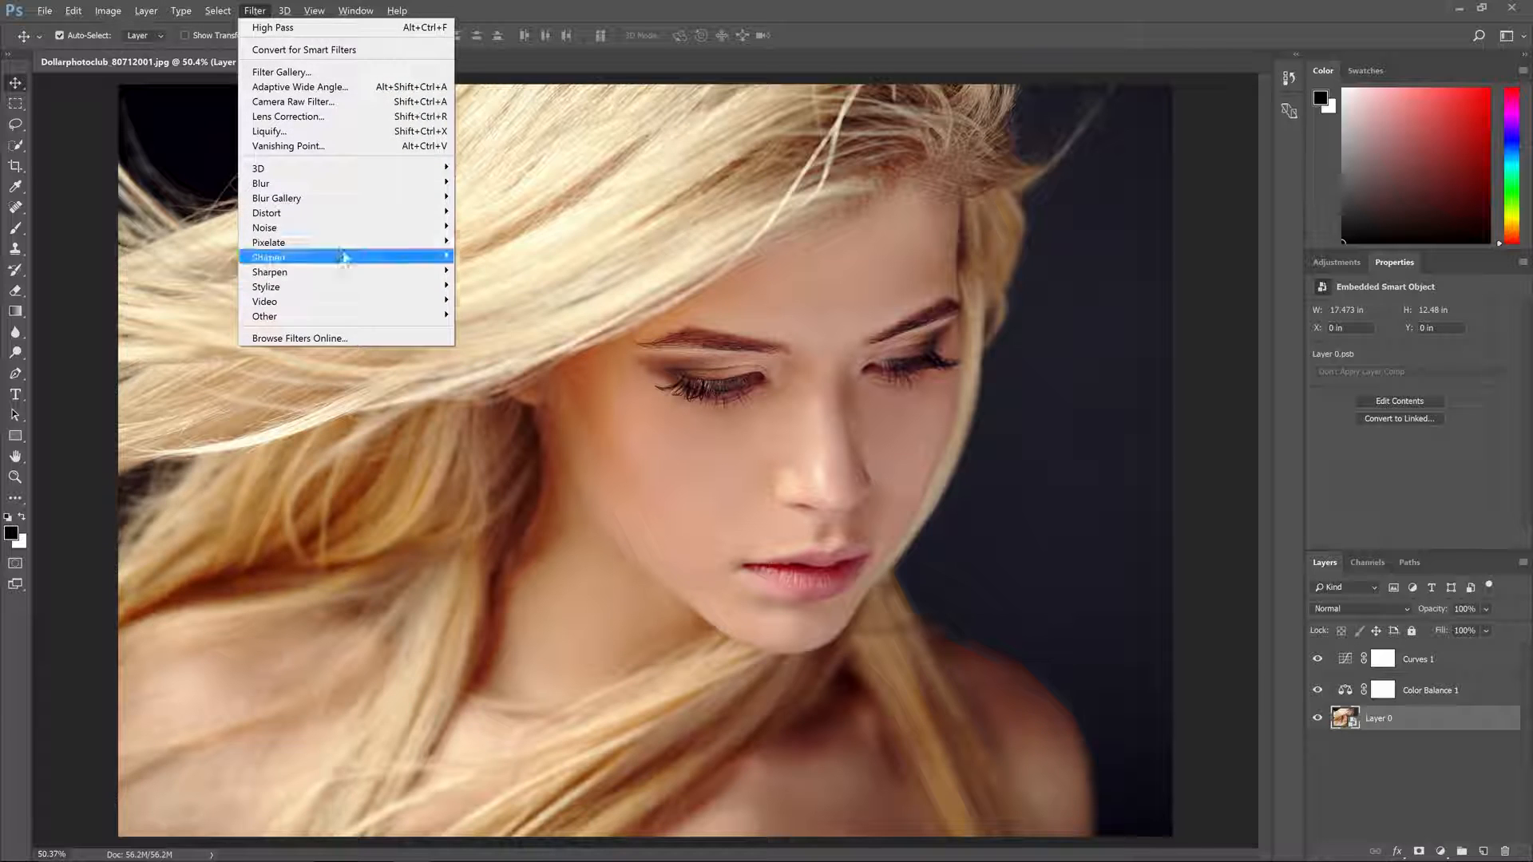
pyautogui.moveTo(352, 272)
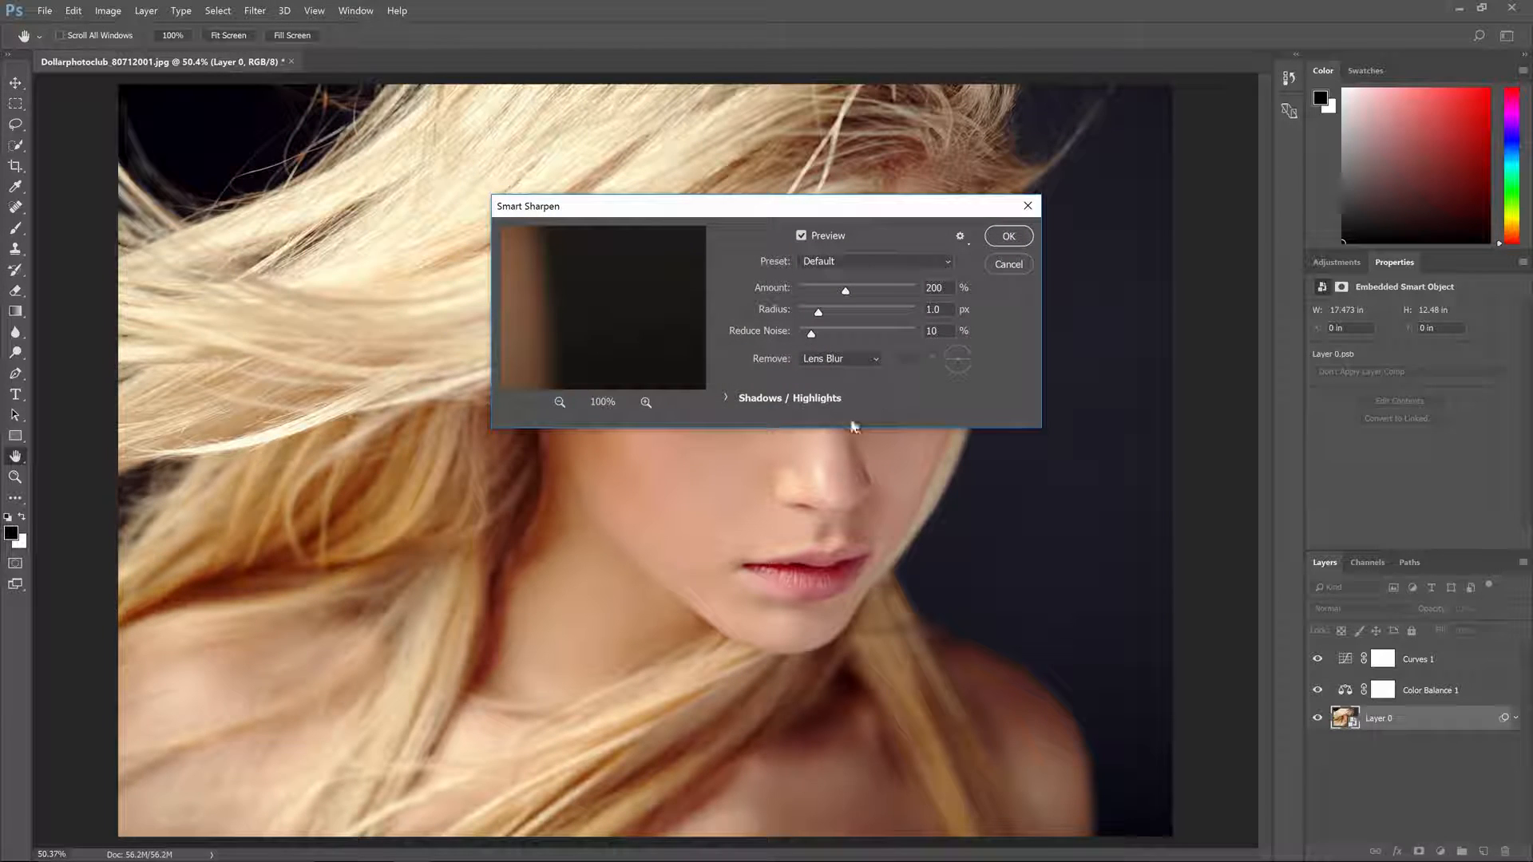
pyautogui.click(874, 402)
pyautogui.click(841, 619)
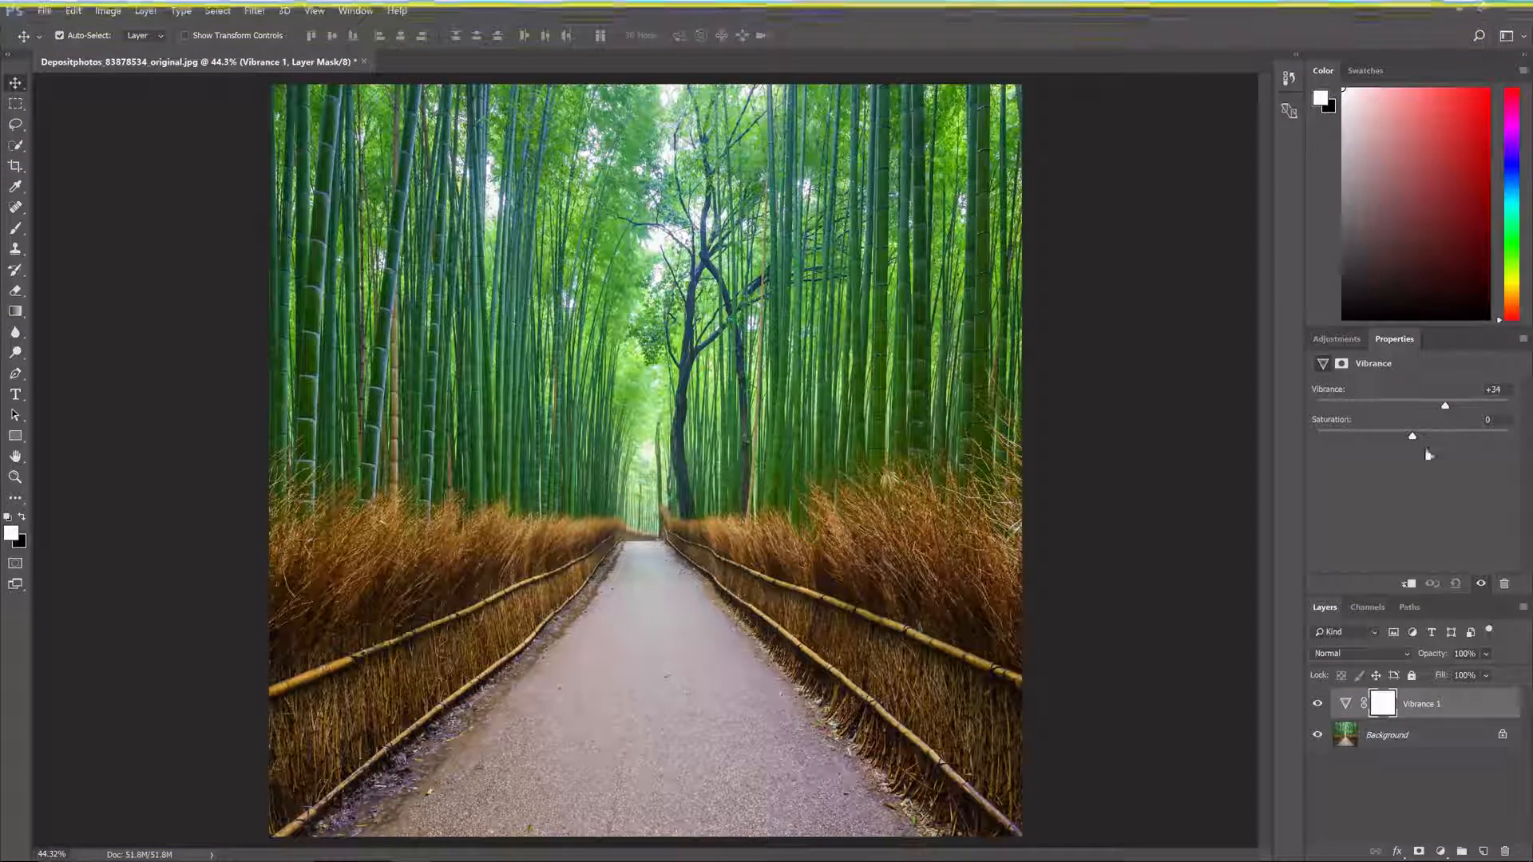
# Step: Set the bamboo path photo's Vibrance adjustment to saturation +14 and add a Curves adjustment shaped into a gentle contrast S-curve
pyautogui.moveTo(1433, 437); pyautogui.dragTo(1425, 436)
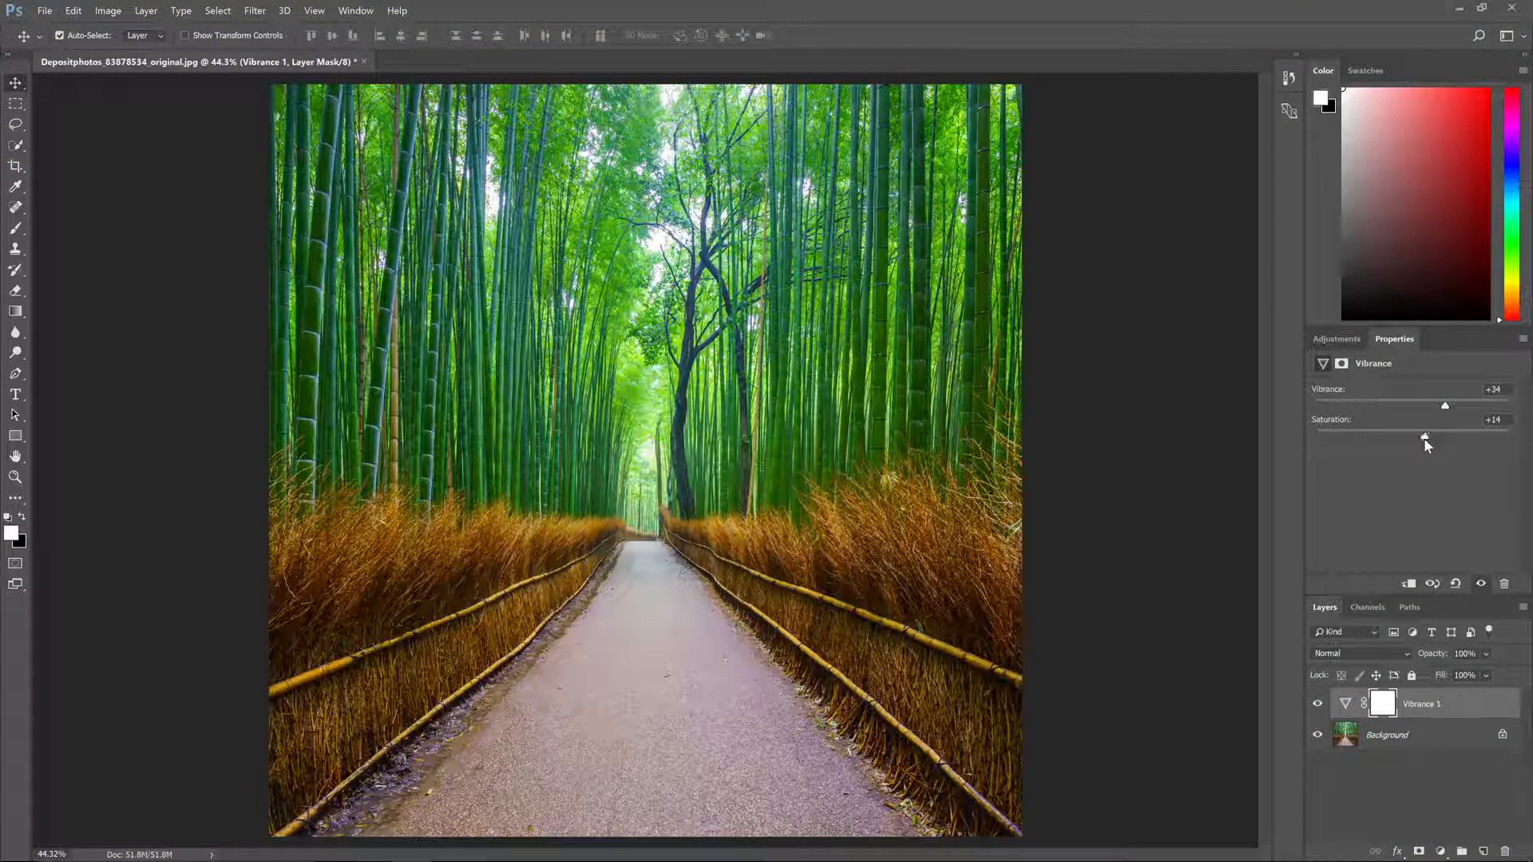
pyautogui.click(1335, 339)
pyautogui.click(1357, 364)
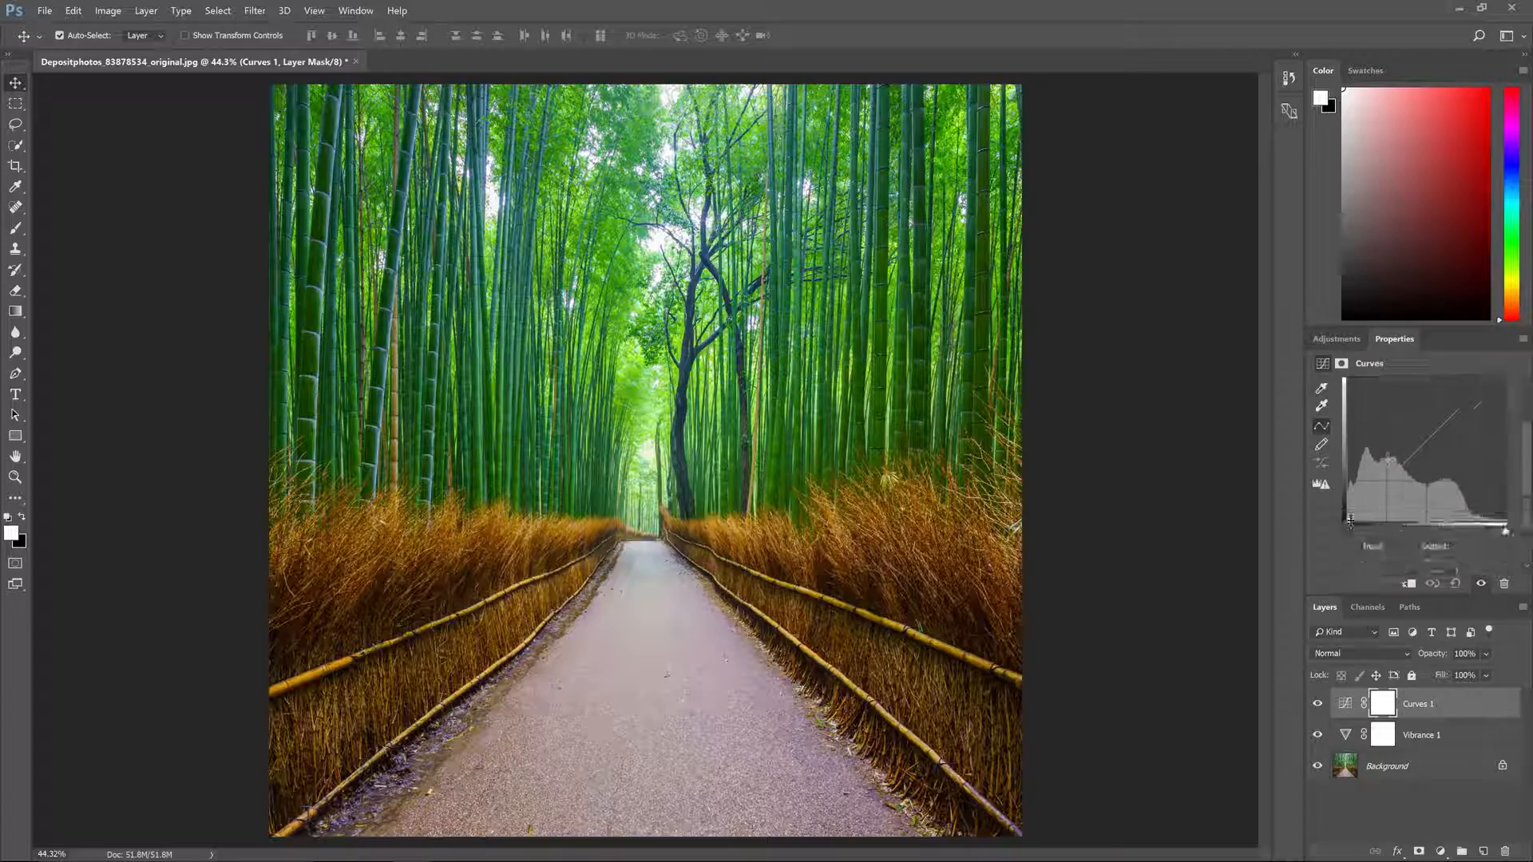
pyautogui.moveTo(1390, 475); pyautogui.dragTo(1393, 482)
pyautogui.moveTo(1456, 410); pyautogui.dragTo(1457, 406)
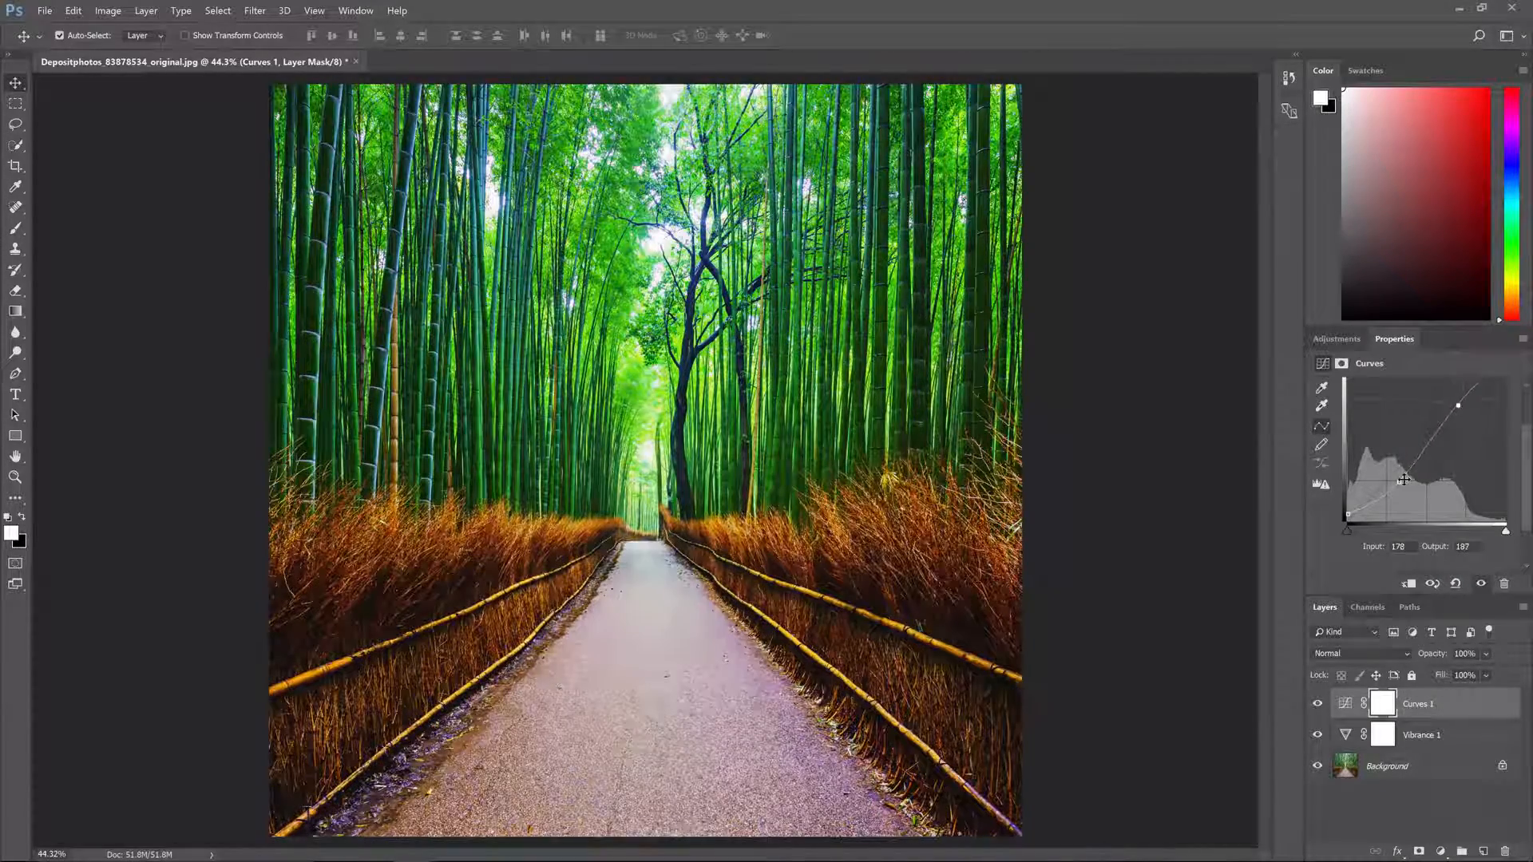
pyautogui.moveTo(1394, 480); pyautogui.dragTo(1394, 475)
pyautogui.moveTo(1458, 406); pyautogui.dragTo(1451, 401)
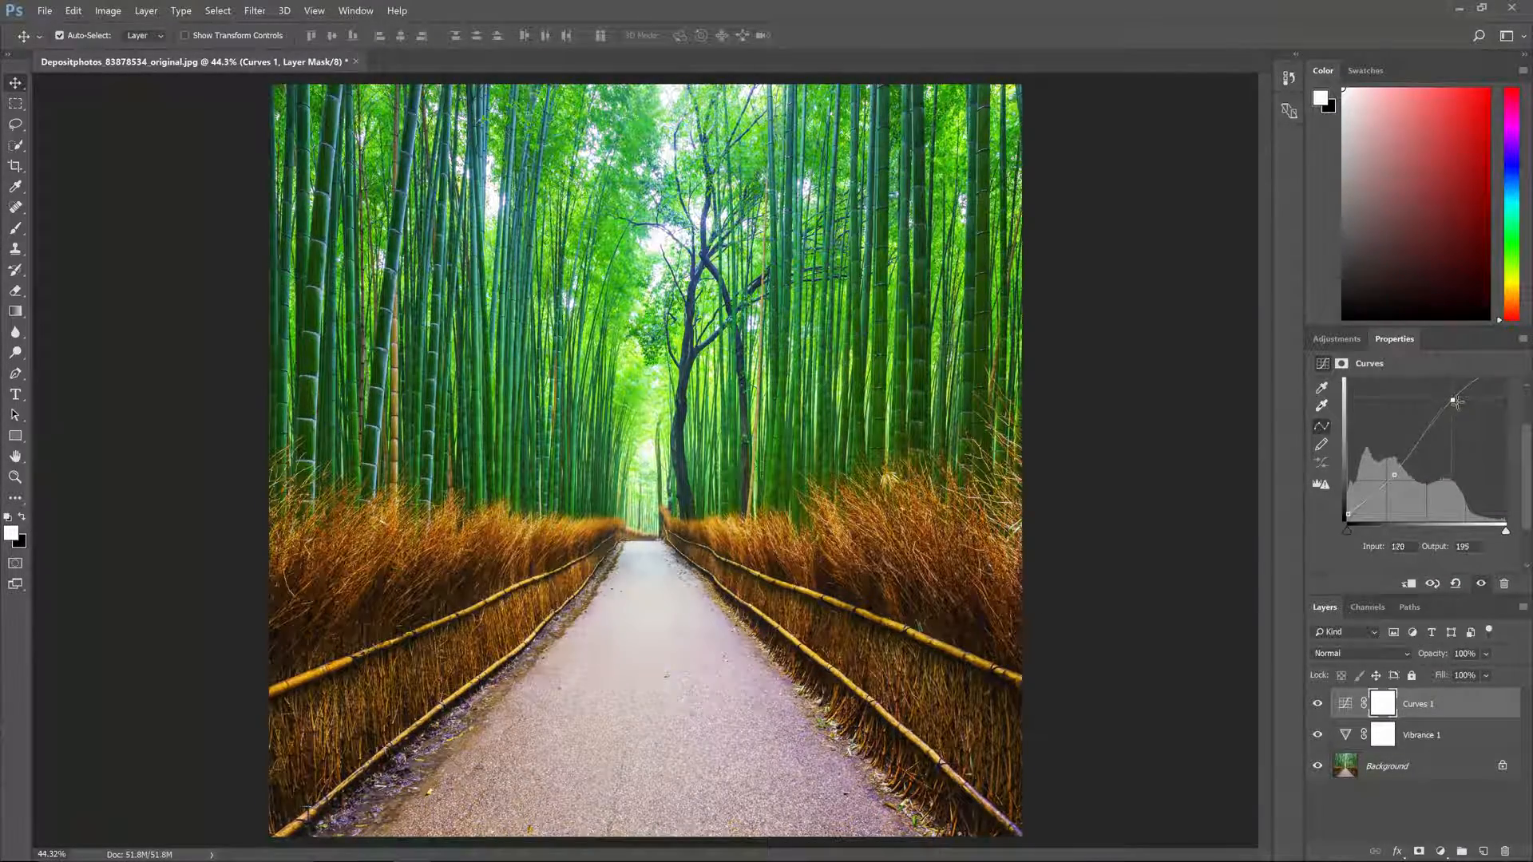
pyautogui.scroll(1, 1449, 471)
pyautogui.moveTo(1393, 501); pyautogui.dragTo(1395, 501)
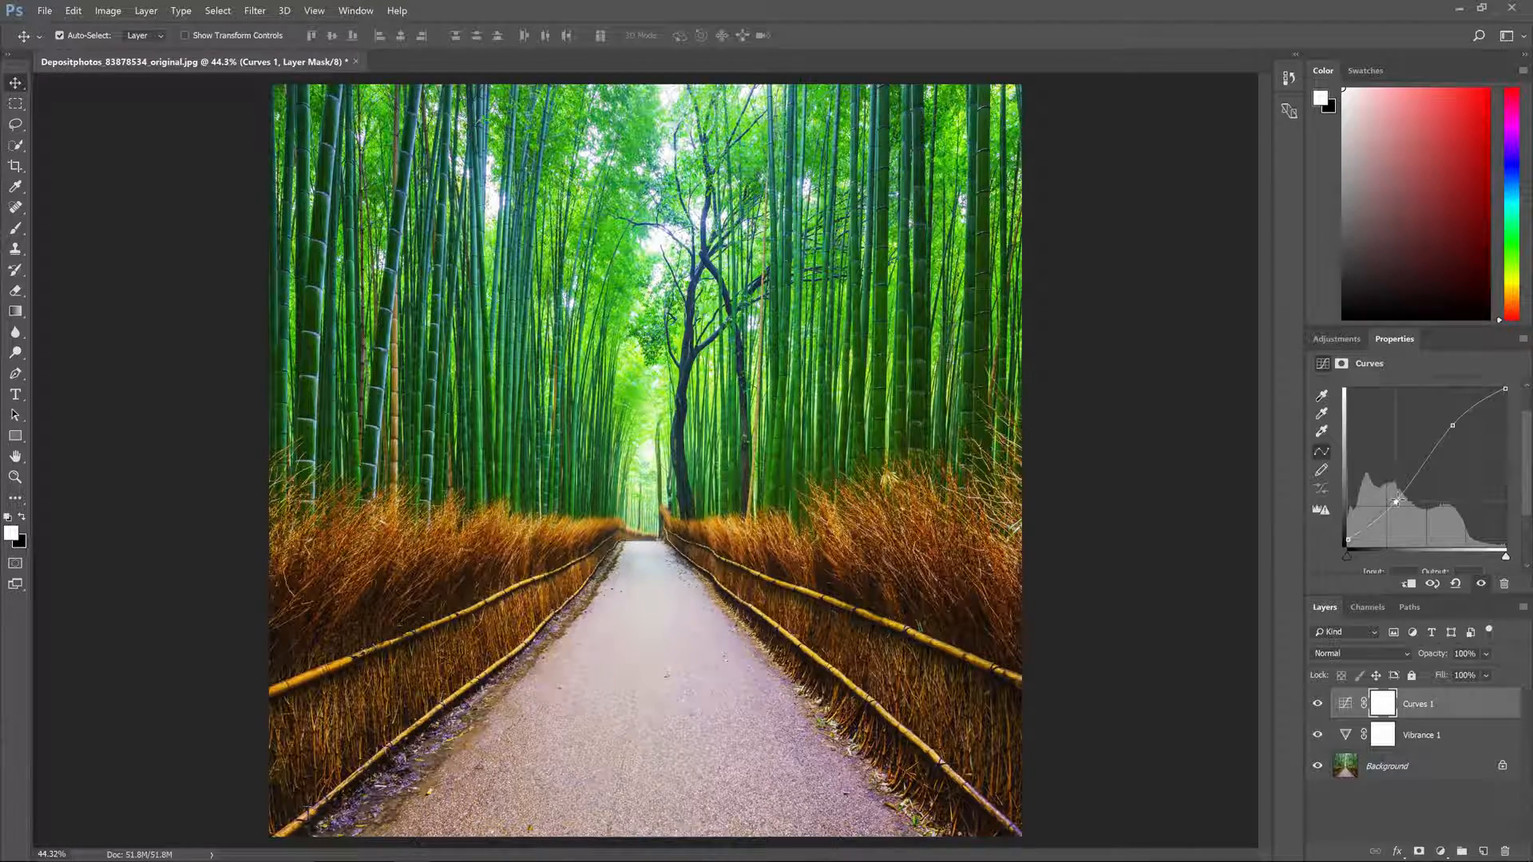
# Step: Duplicate the bamboo photo's Curves 1 and Vibrance 1 adjustment layers together
pyautogui.keyDown('shift'); pyautogui.click(1421, 729); pyautogui.keyUp('shift')
pyautogui.hotkey('ctrl', 'j')
pyautogui.hotkey('ctrl', 'j')
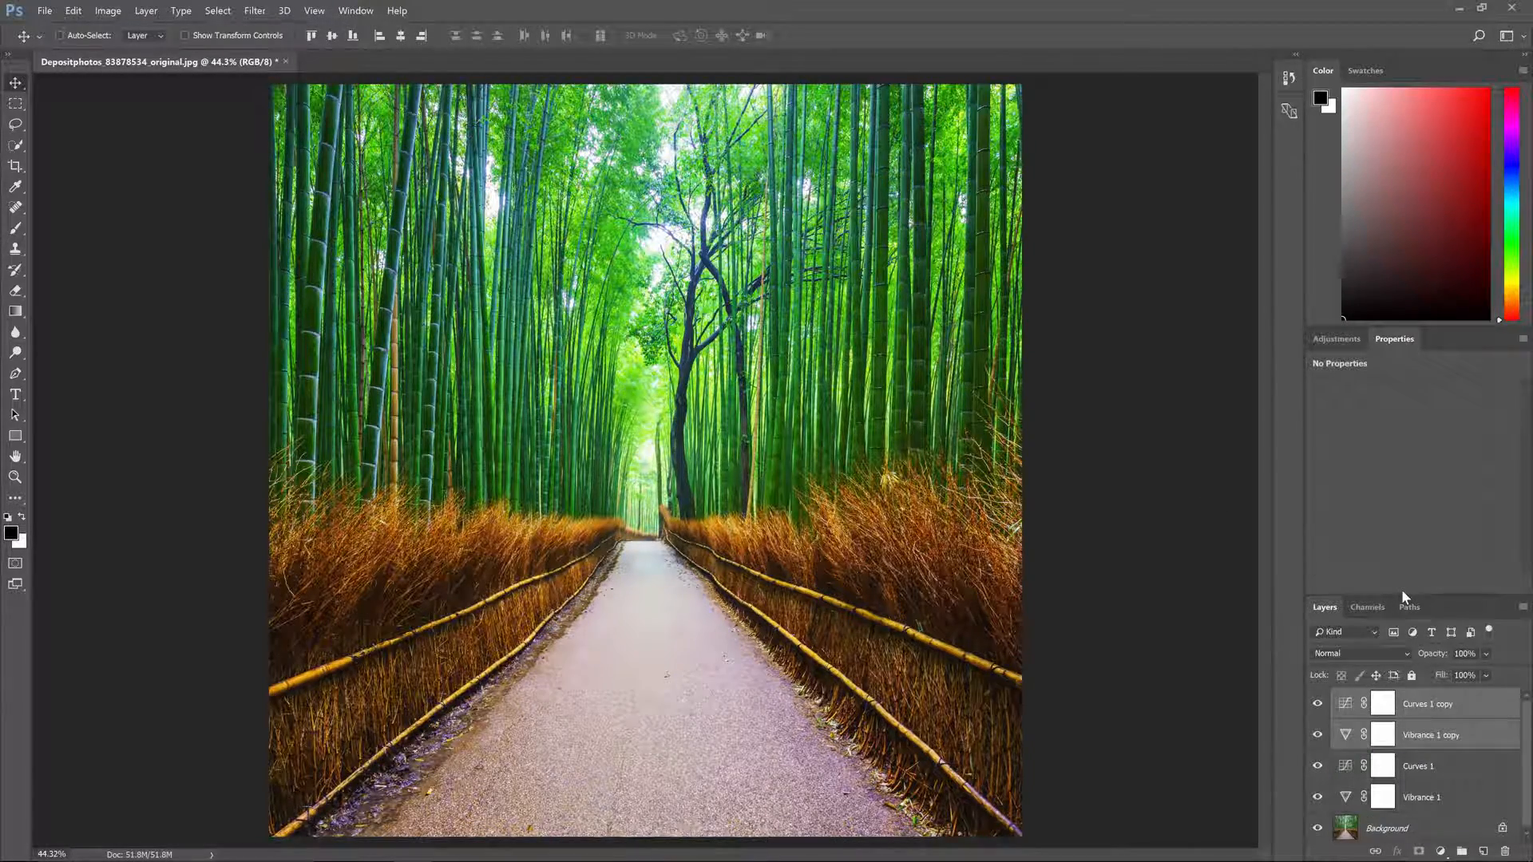